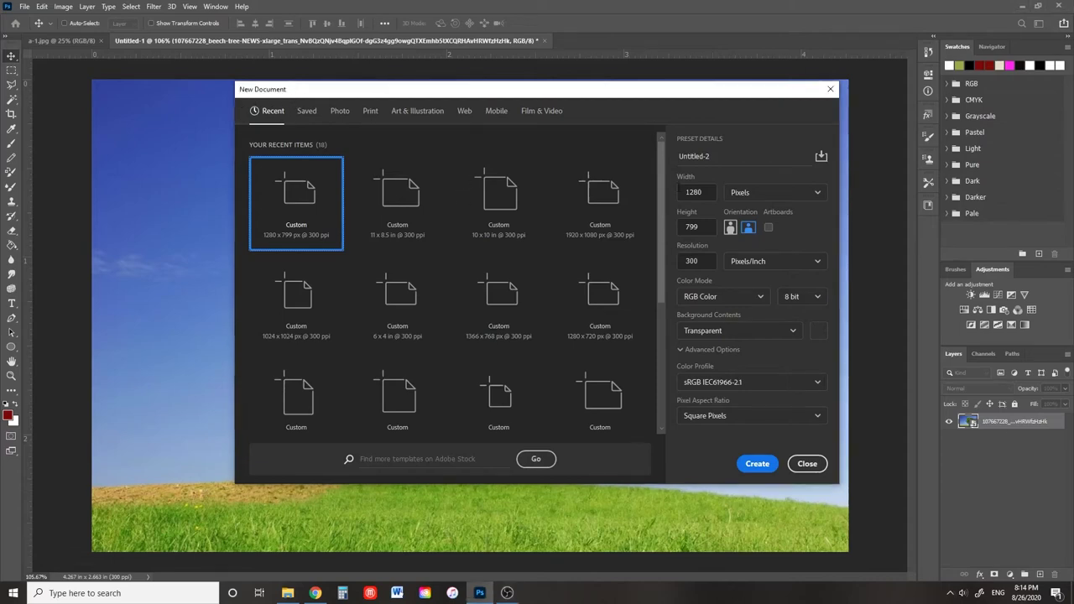
Create a transparent 11 × 8.5 inch, 300 ppi document with units set to inches
click(773, 192)
click(755, 234)
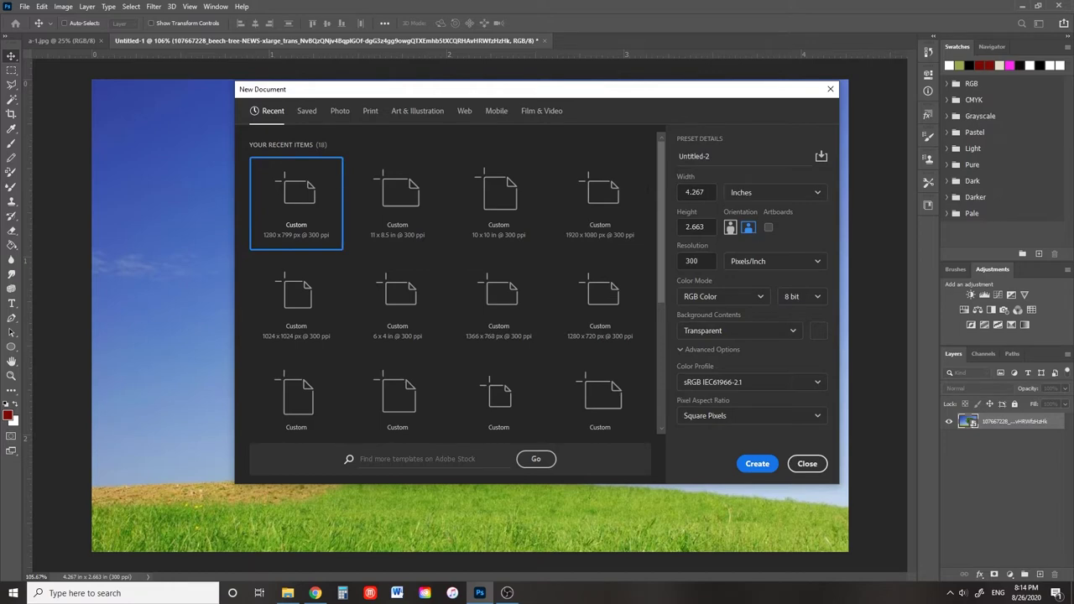
click(716, 192)
text(11)
click(680, 226)
text(8.5)
click(754, 463)
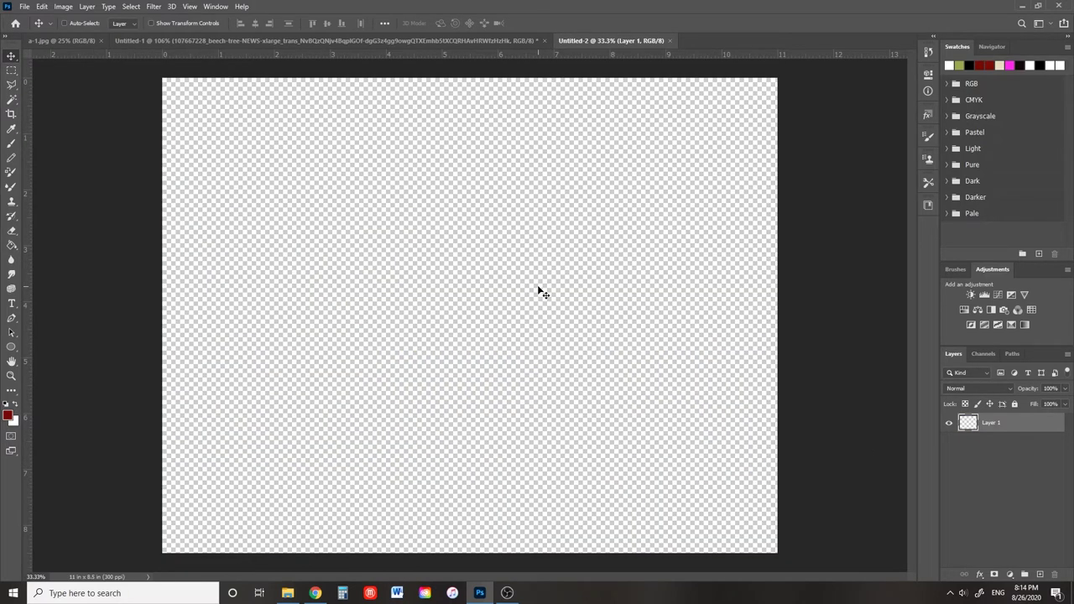
Place the Initials image from the tutorial folder onto the canvas and rasterize its layer
click(288, 593)
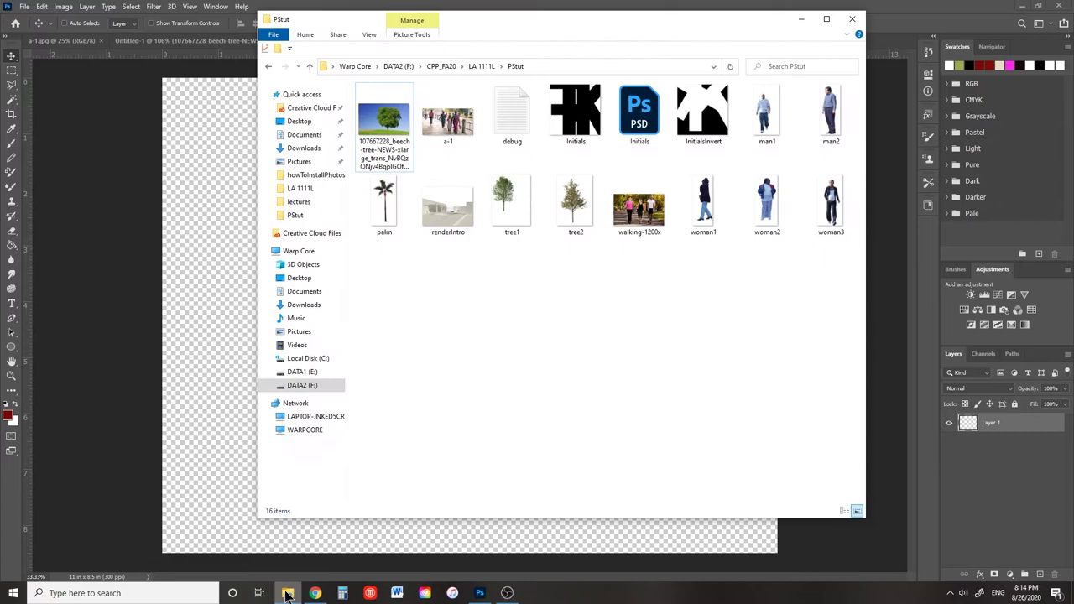
click(583, 106)
drag(582, 100, 230, 333)
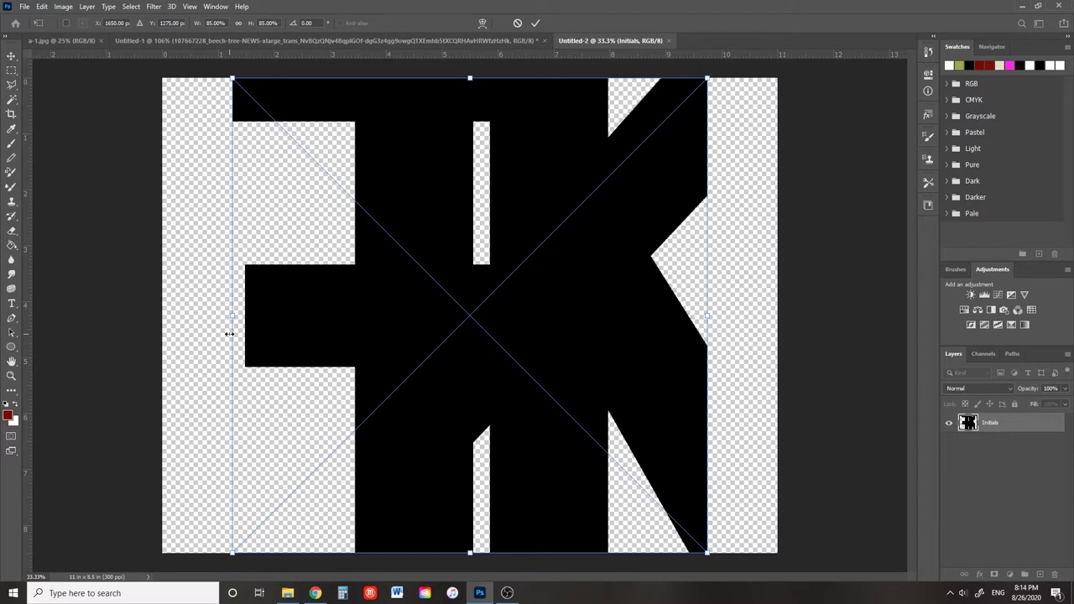
key(Return)
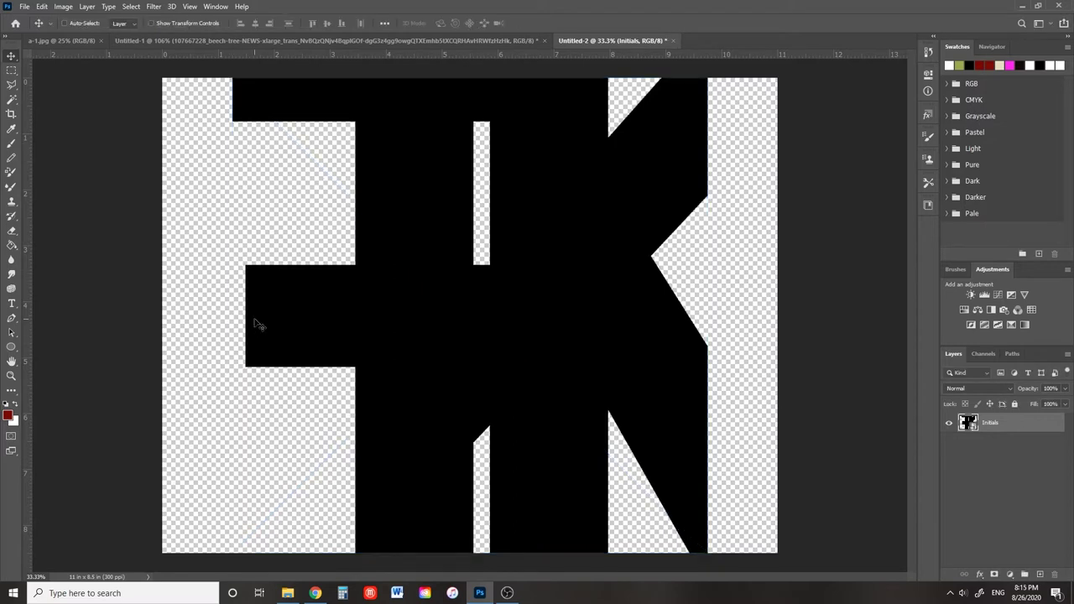
scroll(198, 293, down, 1)
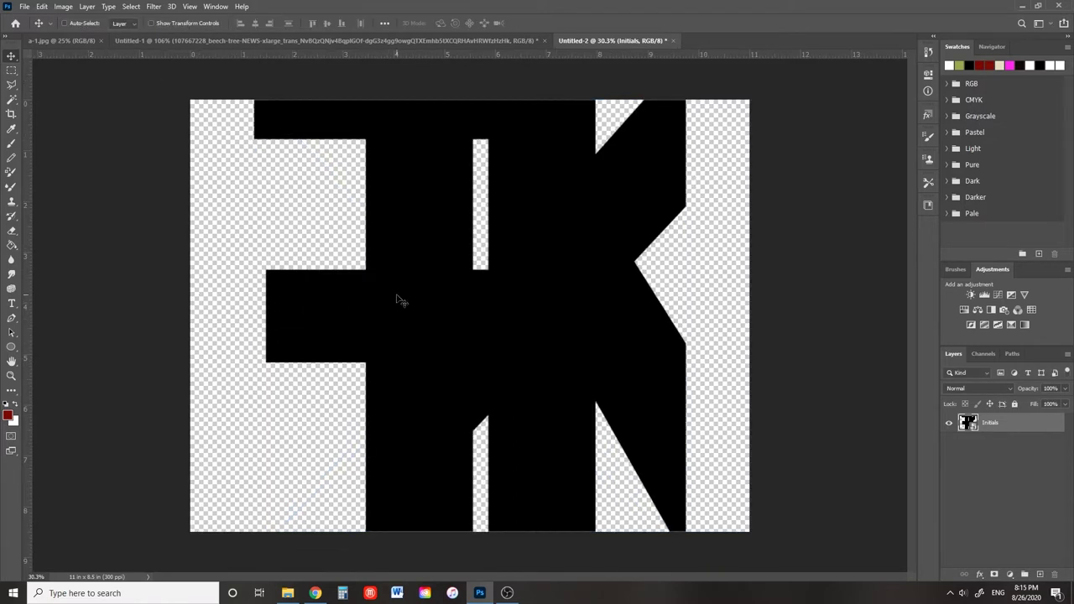
right_click(991, 425)
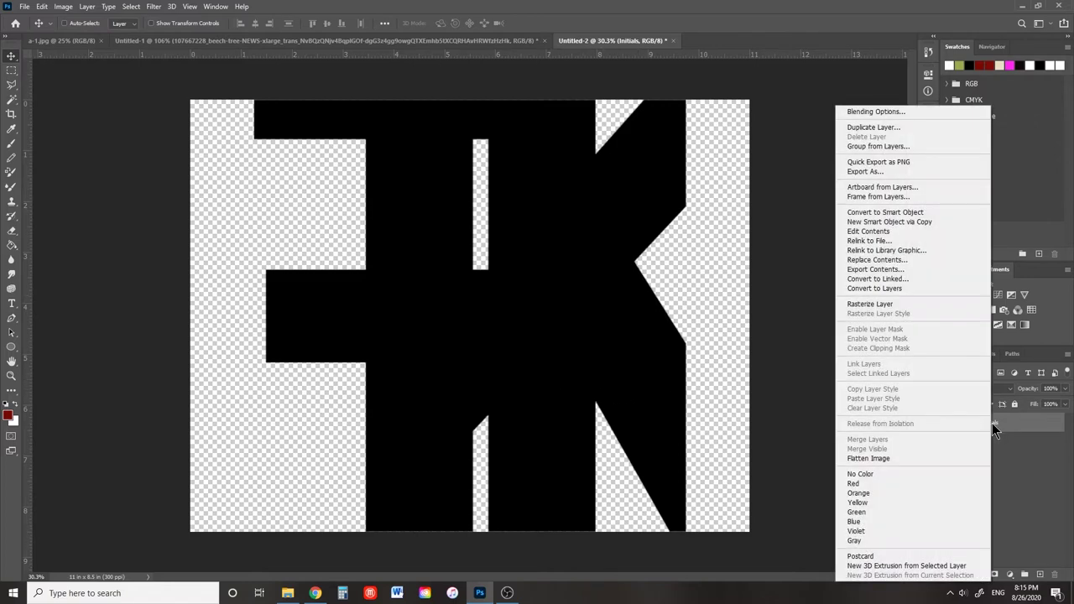
click(877, 304)
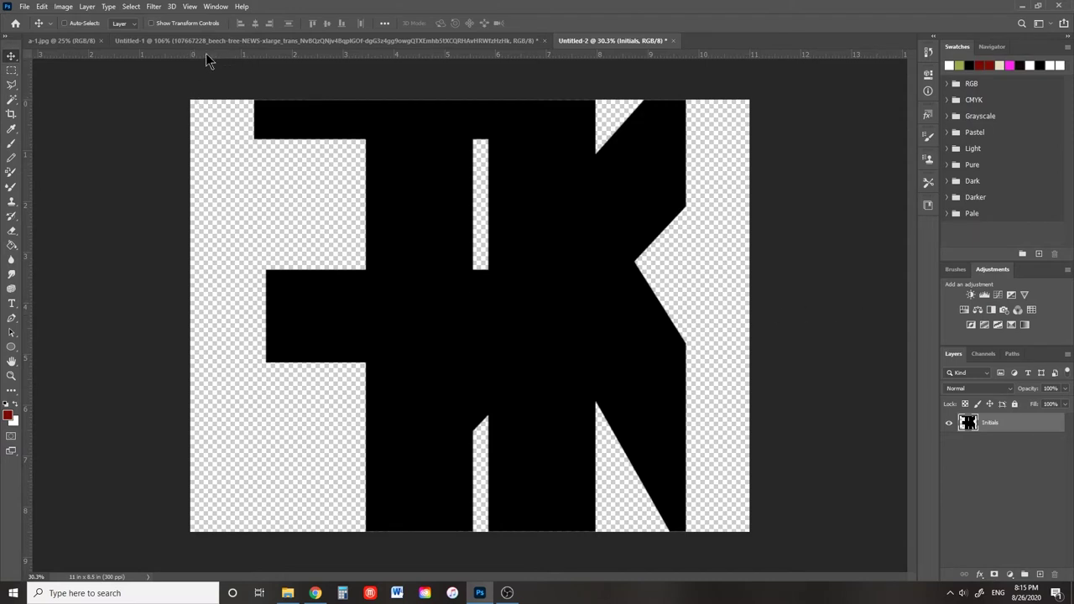
Add a horizon guide, then stretch Initials to both canvas edges and squash its top down to the guide
drag(209, 56, 233, 385)
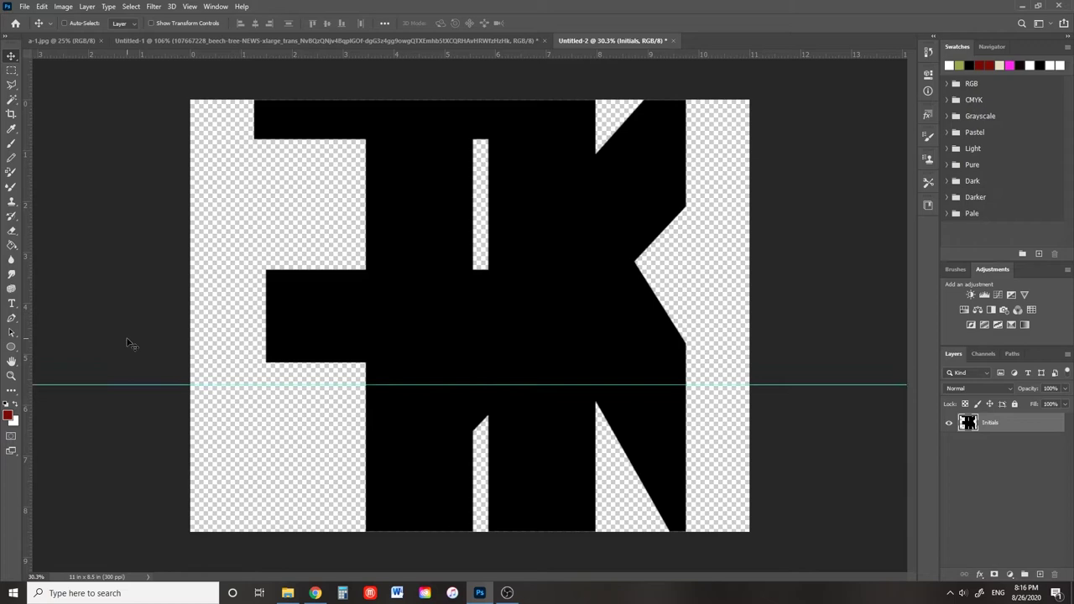
key(ctrl+t)
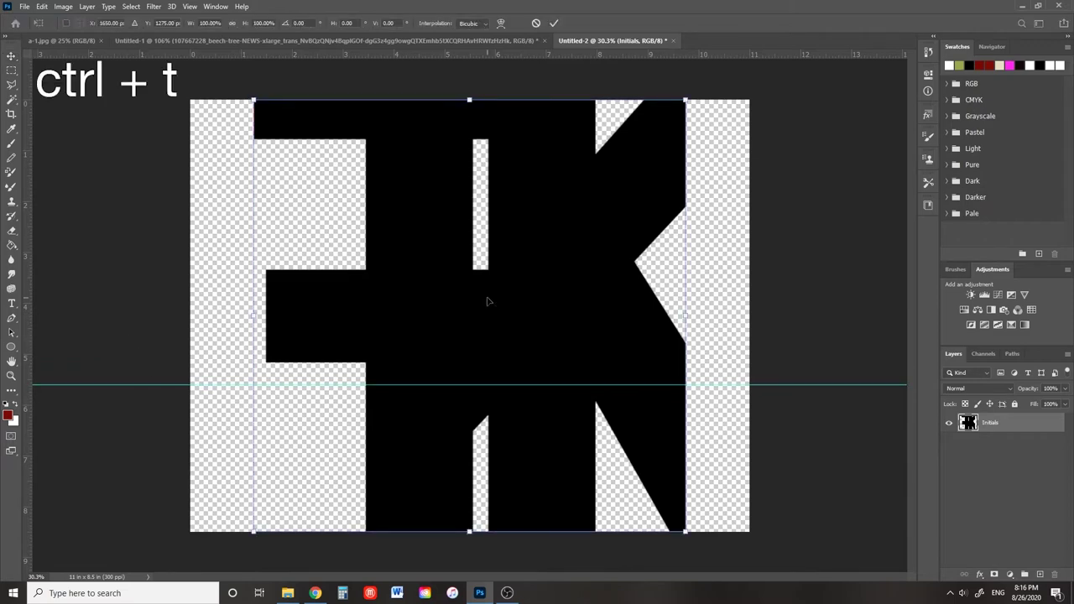
right_click(487, 300)
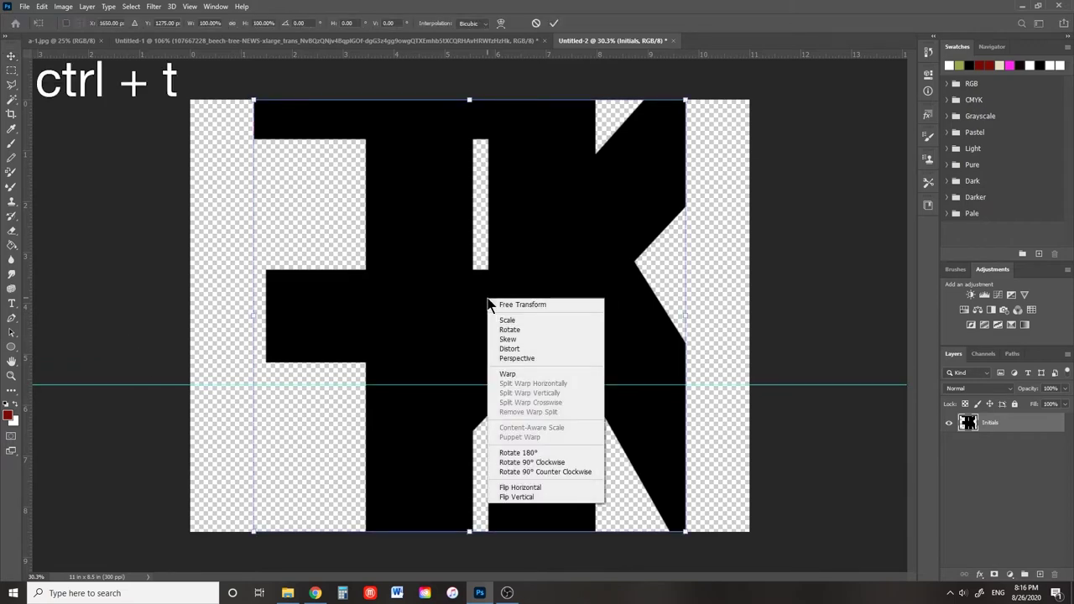
click(535, 307)
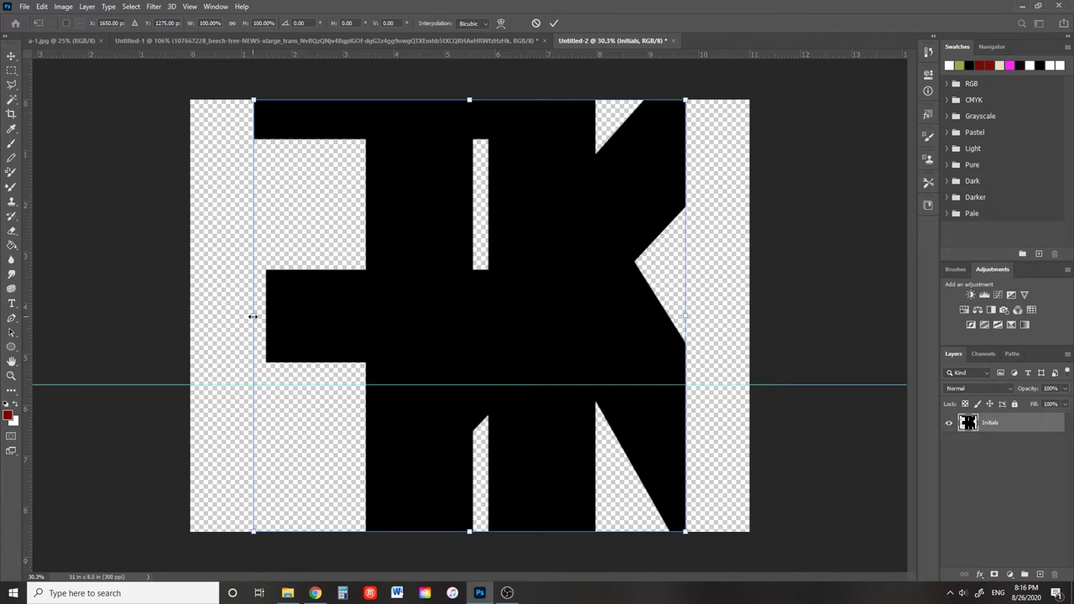
drag(252, 316, 191, 316)
drag(696, 318, 748, 317)
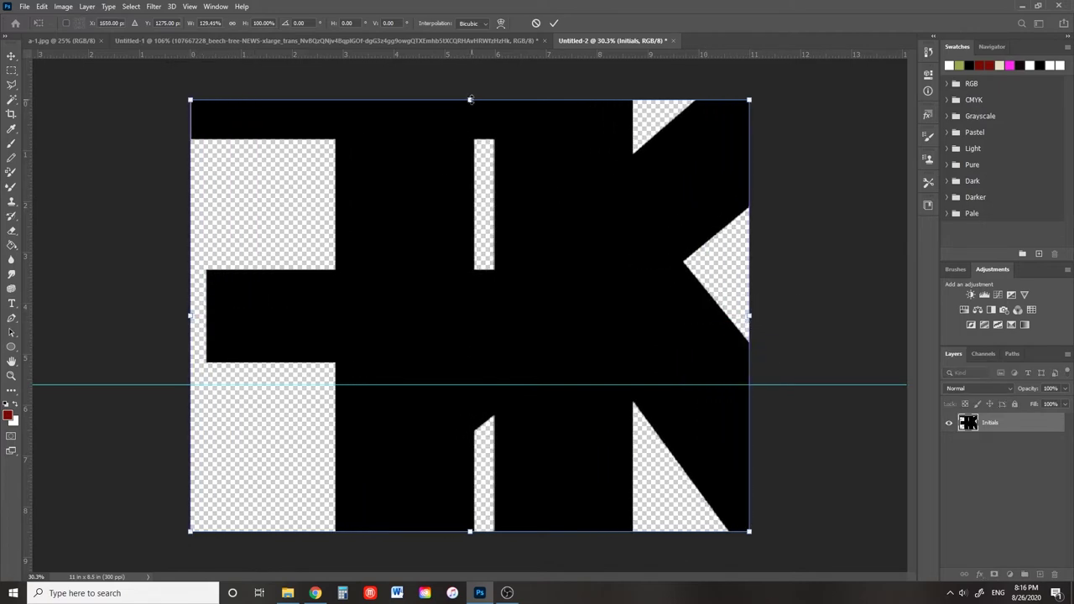
drag(470, 99, 469, 385)
key(Return)
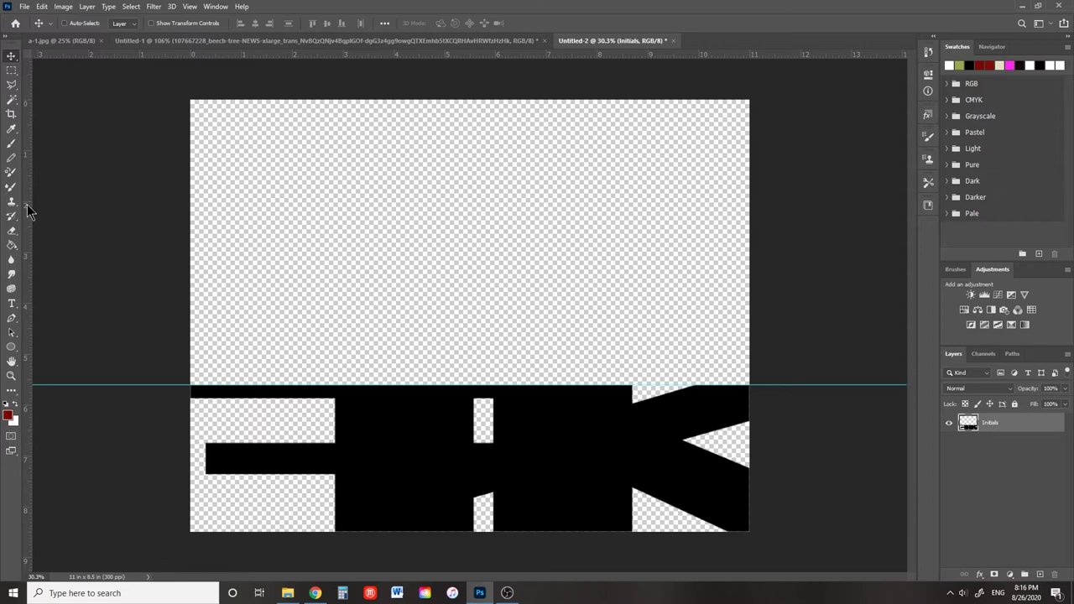
Add a vertical guide and narrow the band's top edge with a perspective transform
drag(27, 210, 324, 270)
key(ctrl+t)
right_click(406, 421)
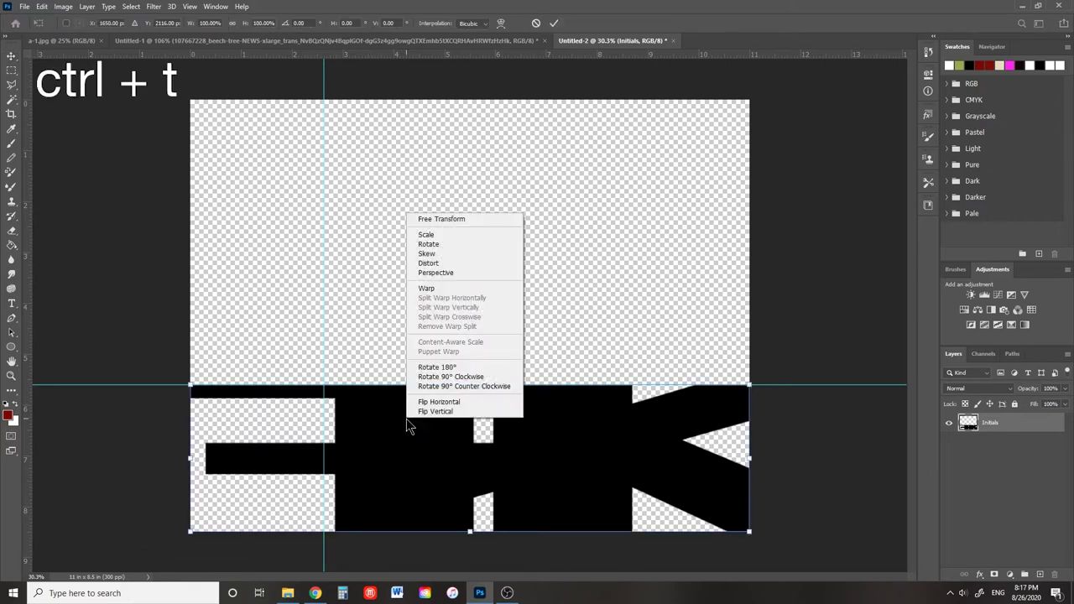
click(453, 273)
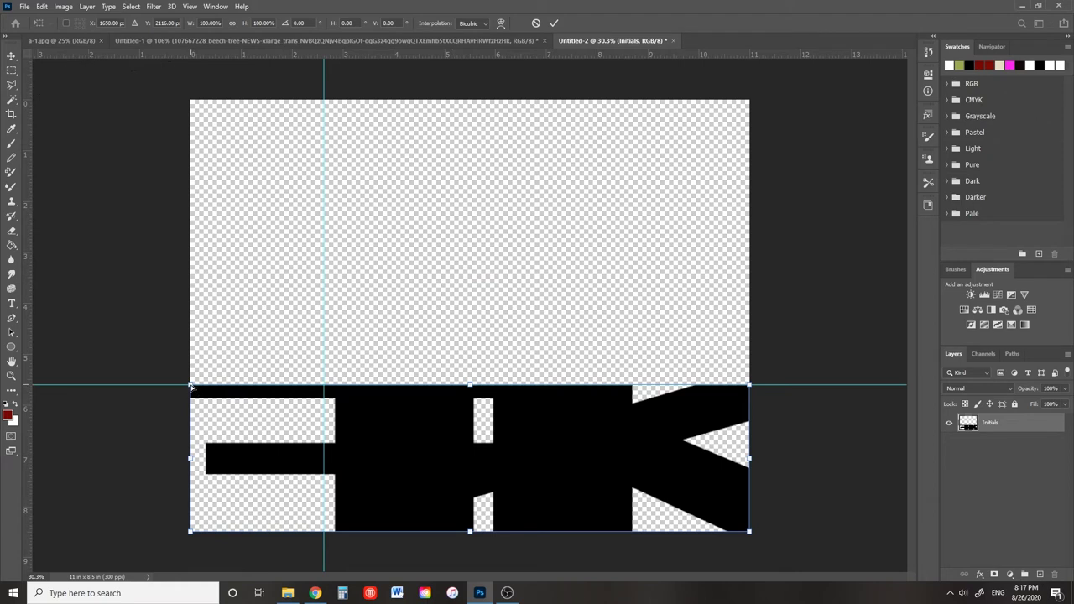
drag(190, 386, 420, 389)
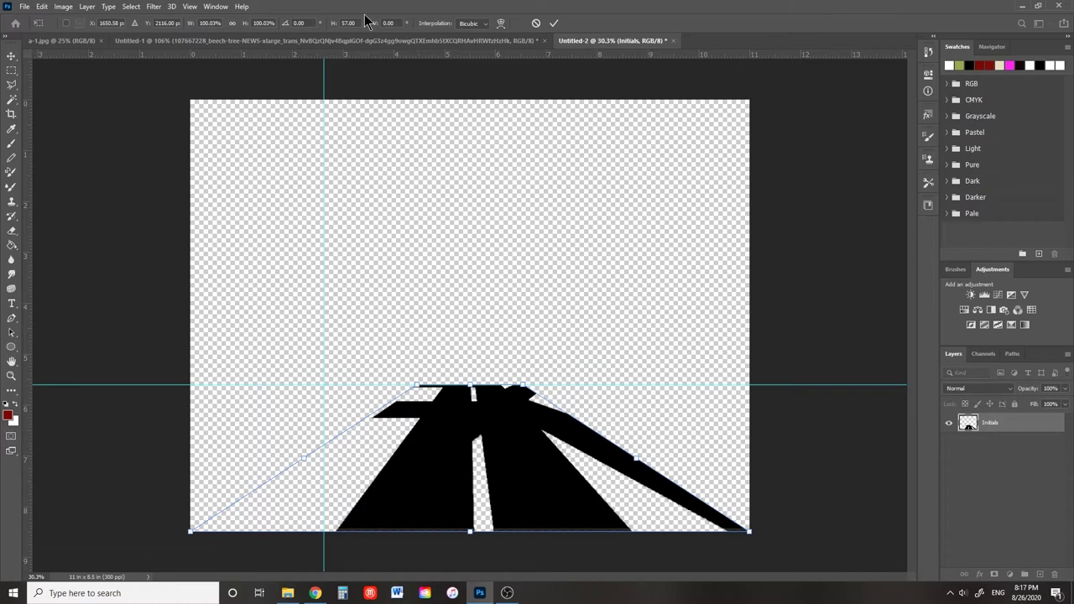
Skew the paths horizontally by 60 and lean them further left, then apply the transform
click(333, 24)
text(60)
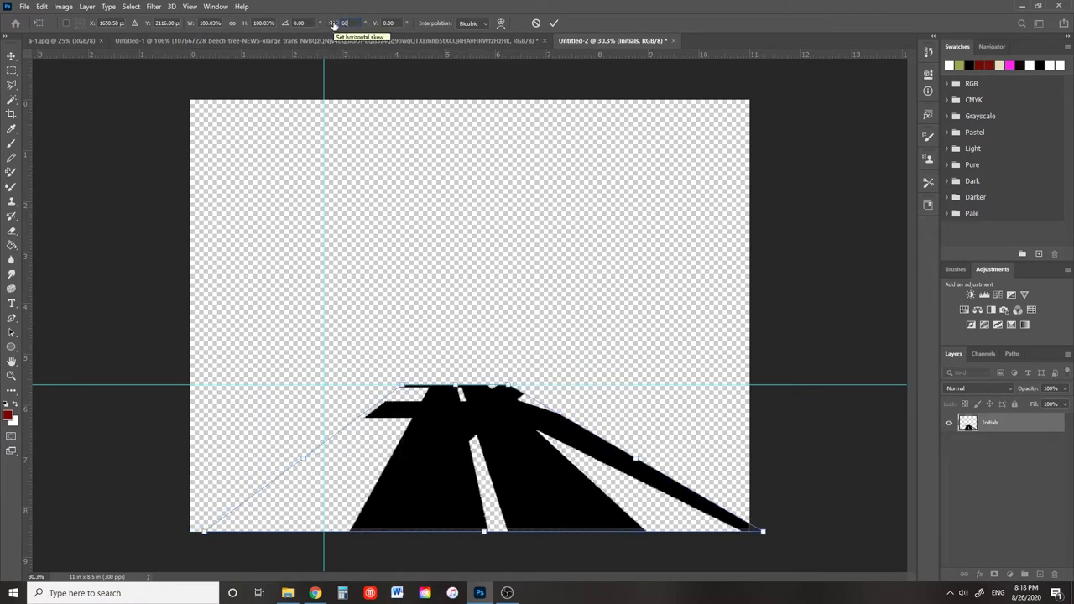
key(Return)
drag(457, 387, 326, 388)
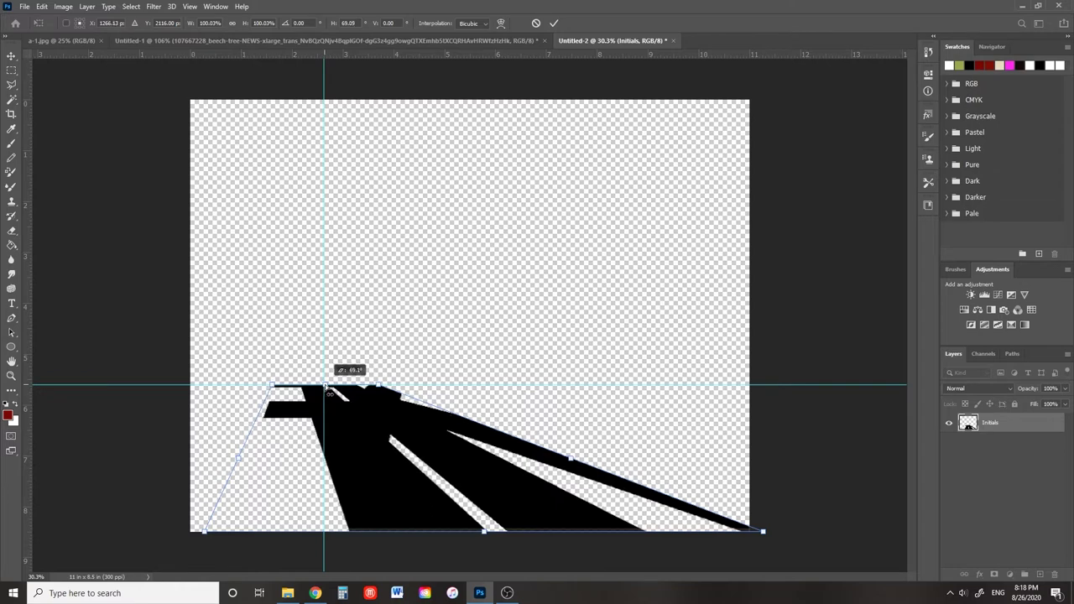
key(Return)
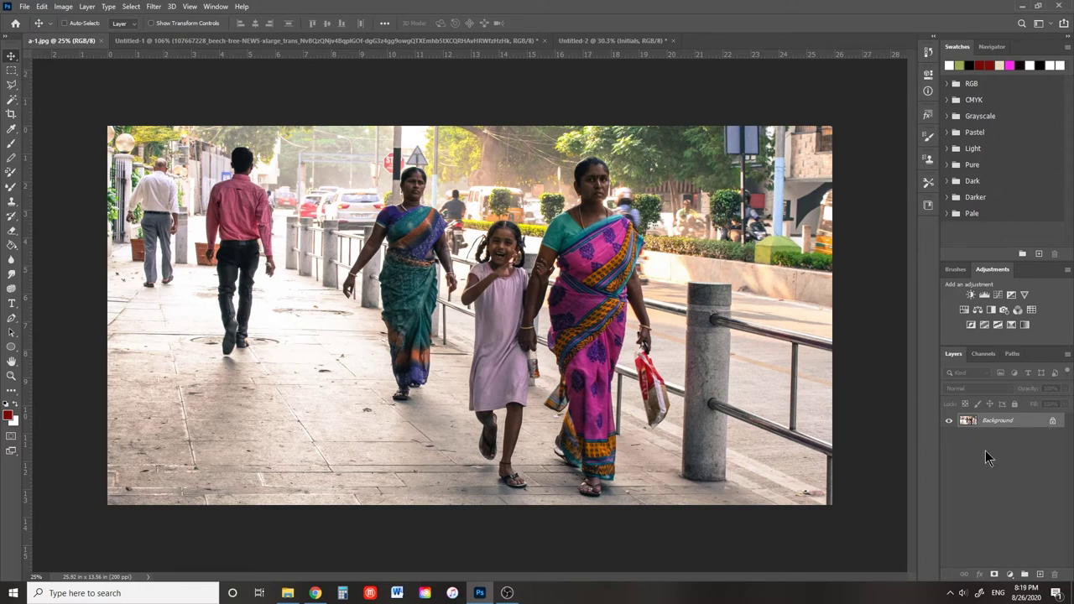
Duplicate the photo onto a new layer and select a rectangle around the woman and girl
key(ctrl+j)
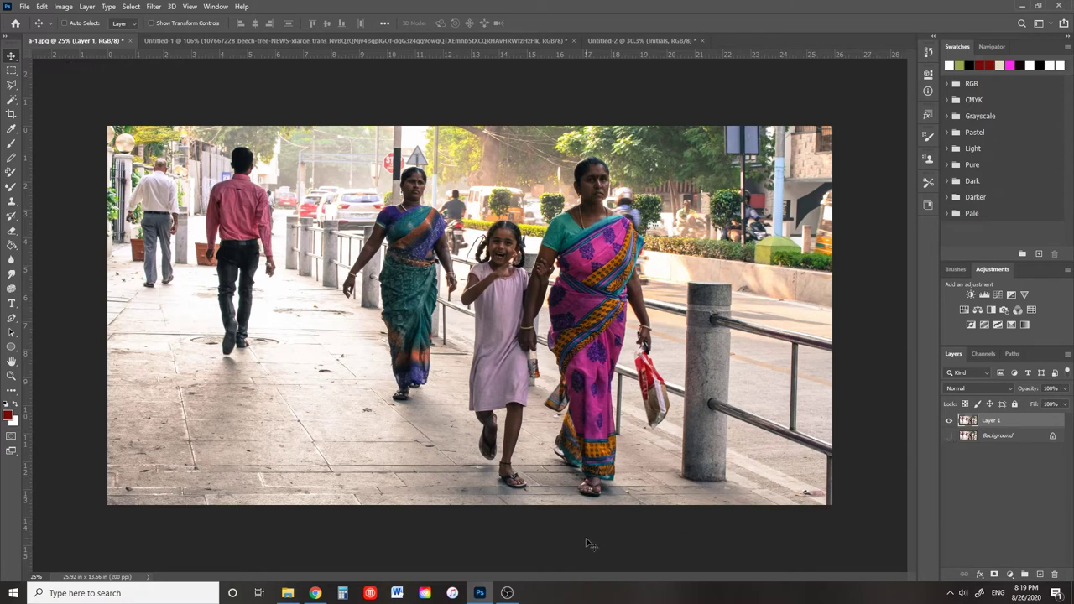
click(13, 76)
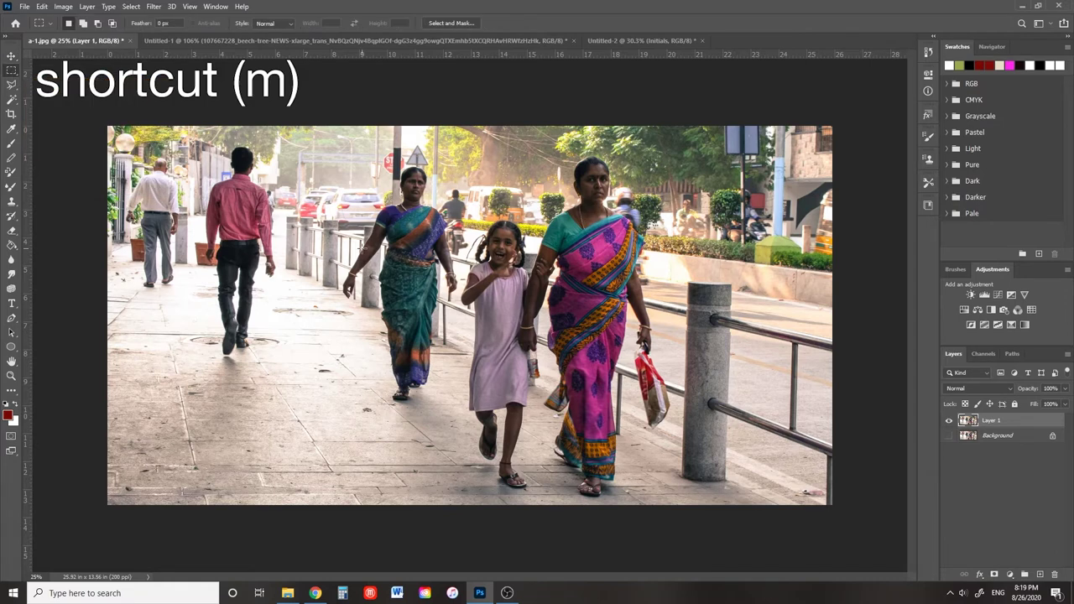
drag(450, 496, 686, 153)
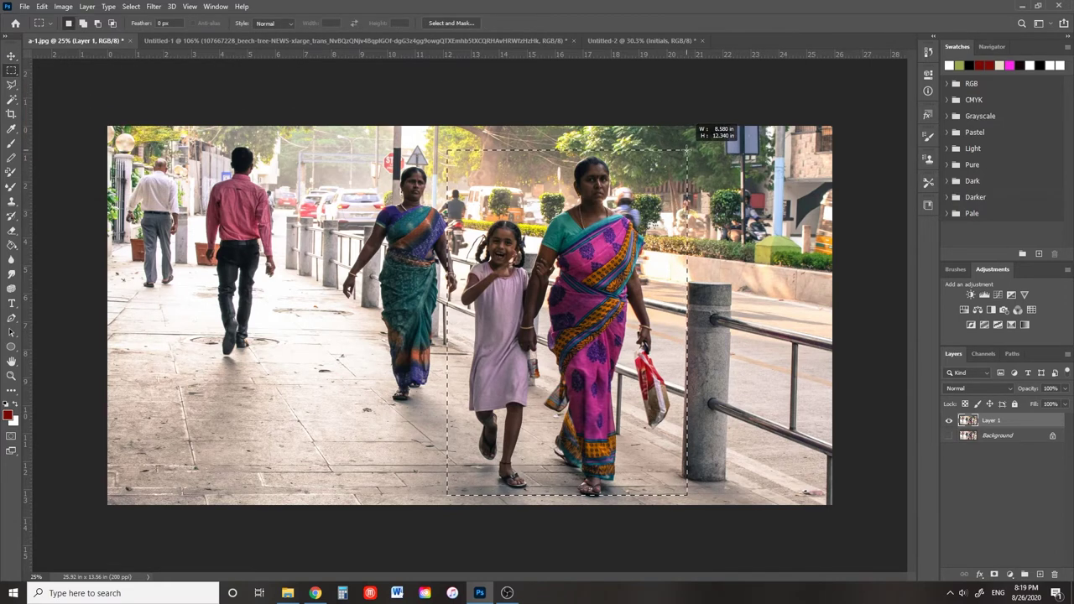
Invert the selection, delete everything outside the figures, and deselect
key(ctrl+i)
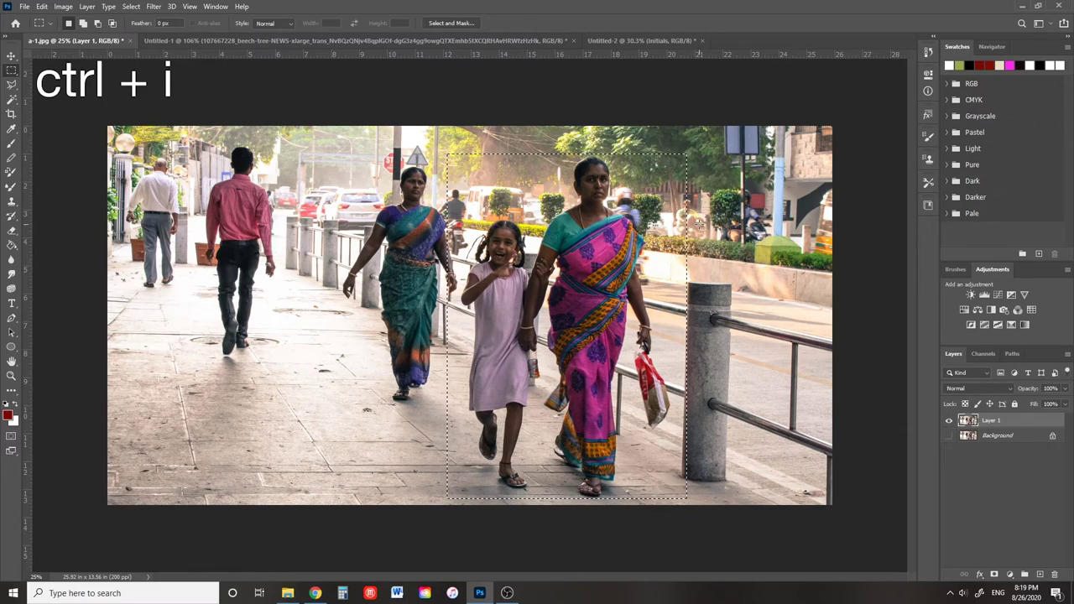
click(131, 7)
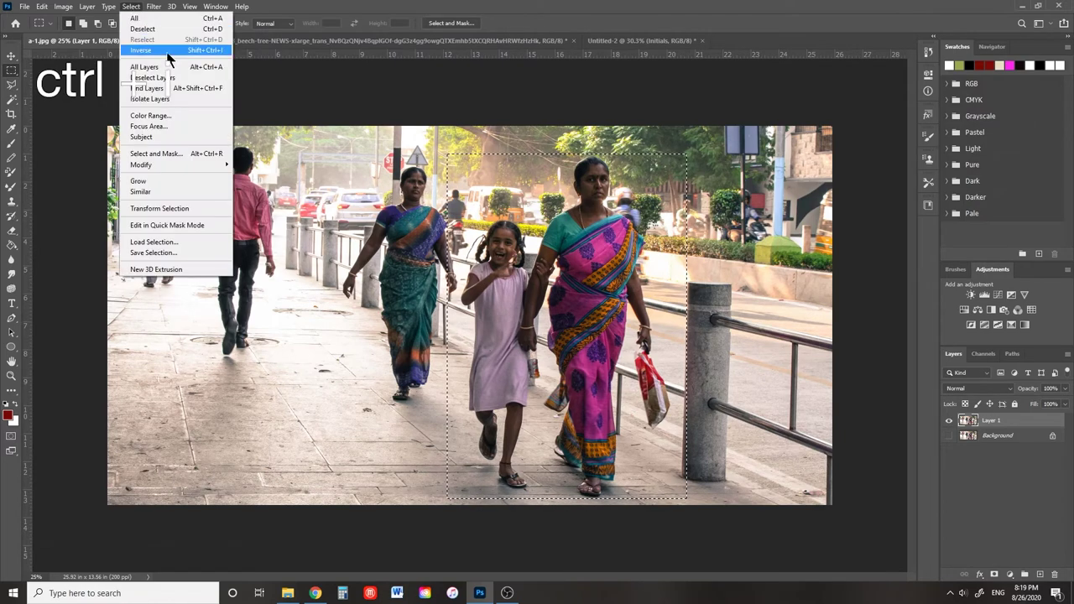
click(201, 51)
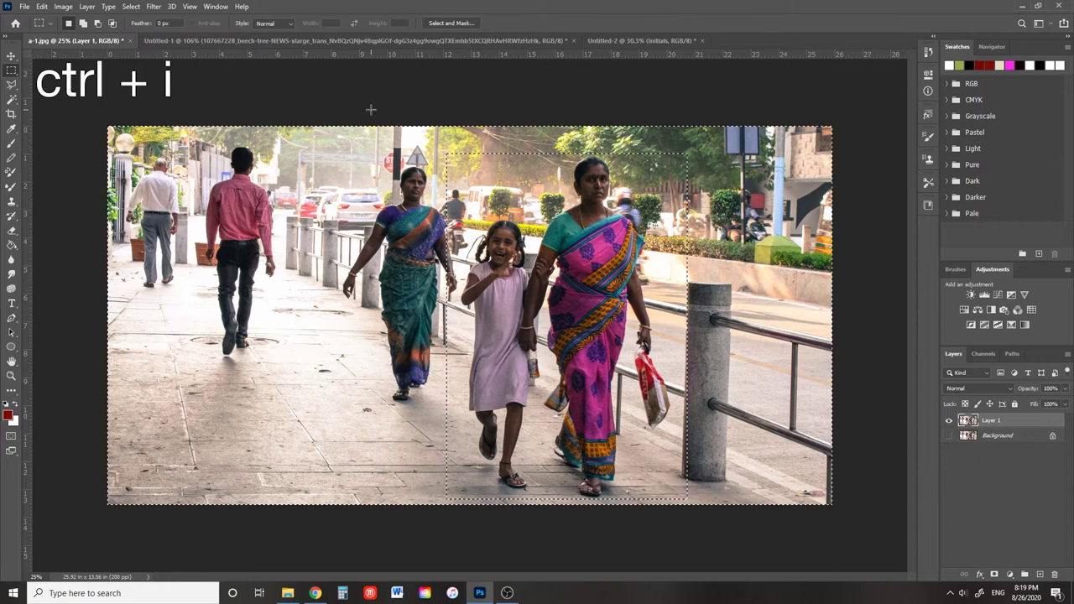
key(Delete)
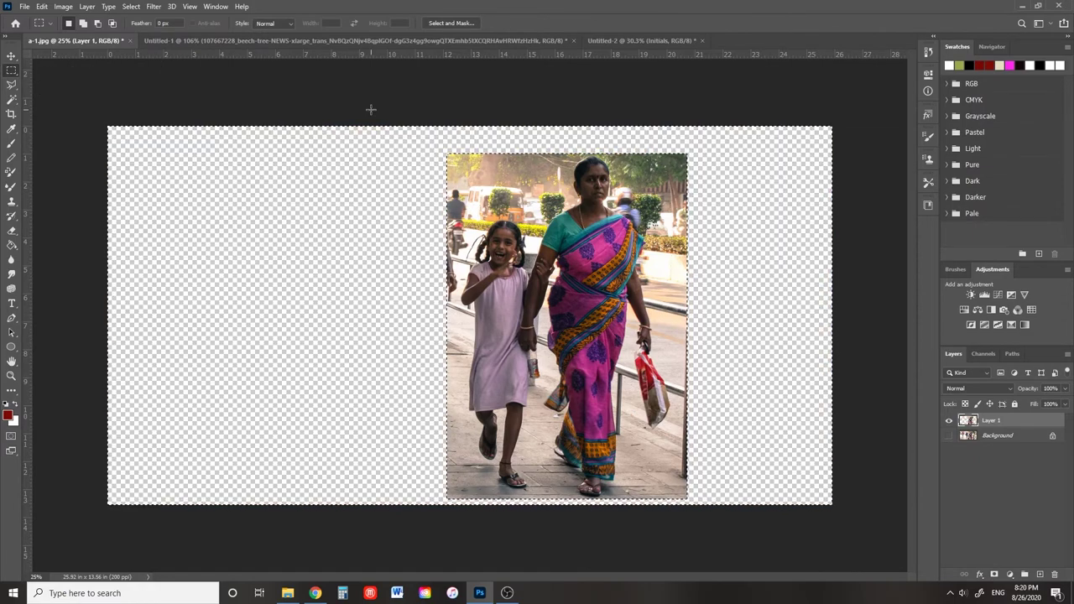
click(131, 7)
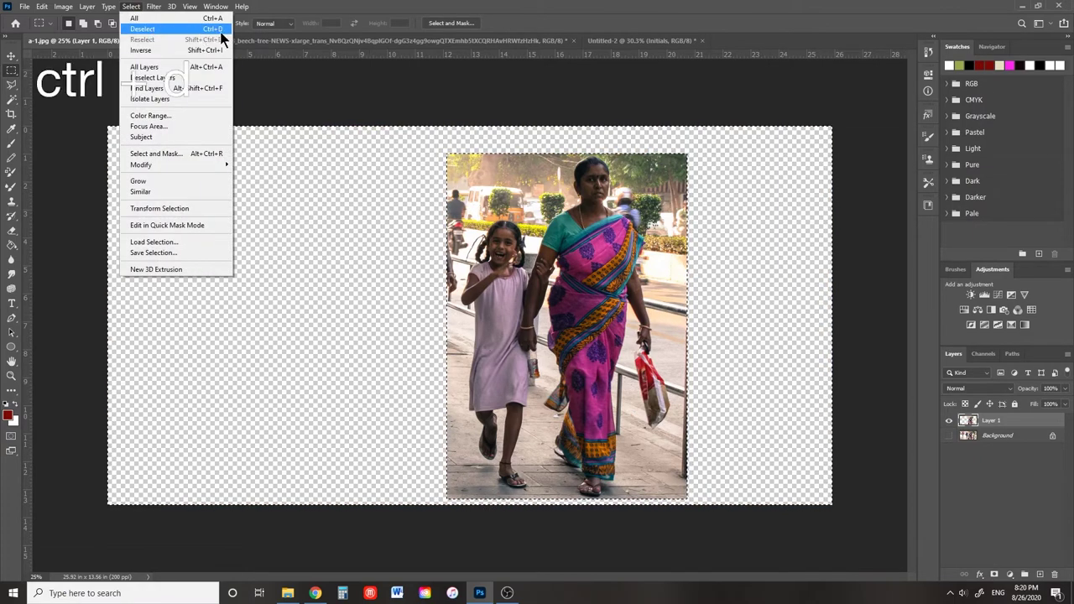
key(ctrl+d)
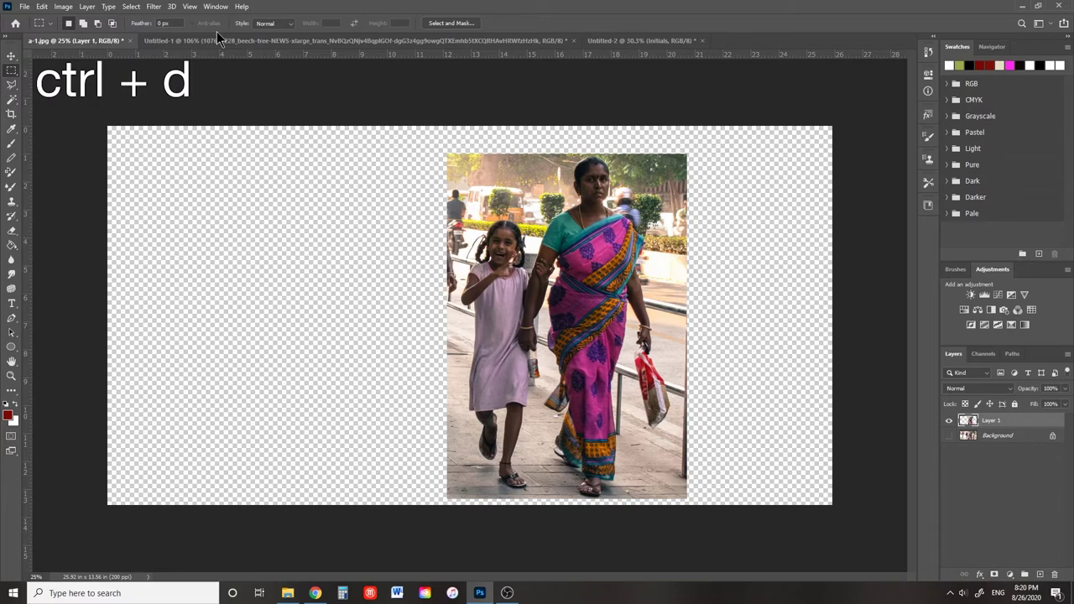
With the Polygonal Lasso, trace around the woman's head, right side, arm and shopping bag
scroll(584, 235, up, 3)
key(l)
click(354, 251)
click(412, 192)
click(511, 202)
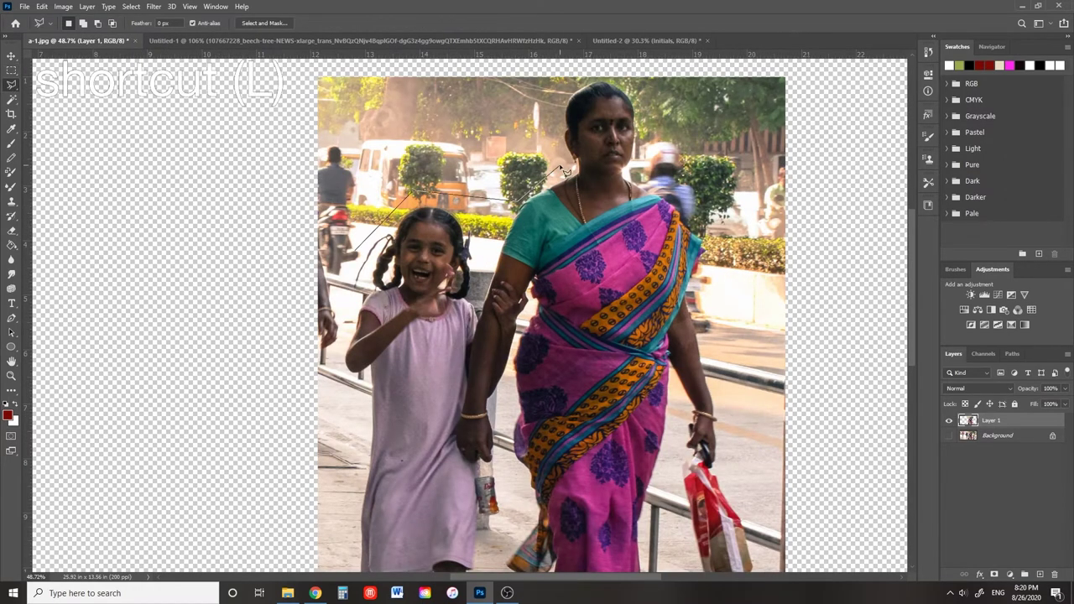
click(561, 72)
click(639, 81)
click(643, 124)
click(717, 245)
click(757, 568)
Continue the outline around the woman's legs and feet and the girl's feet and legs, with Feather 1 px
scroll(757, 554, down, 3)
click(713, 488)
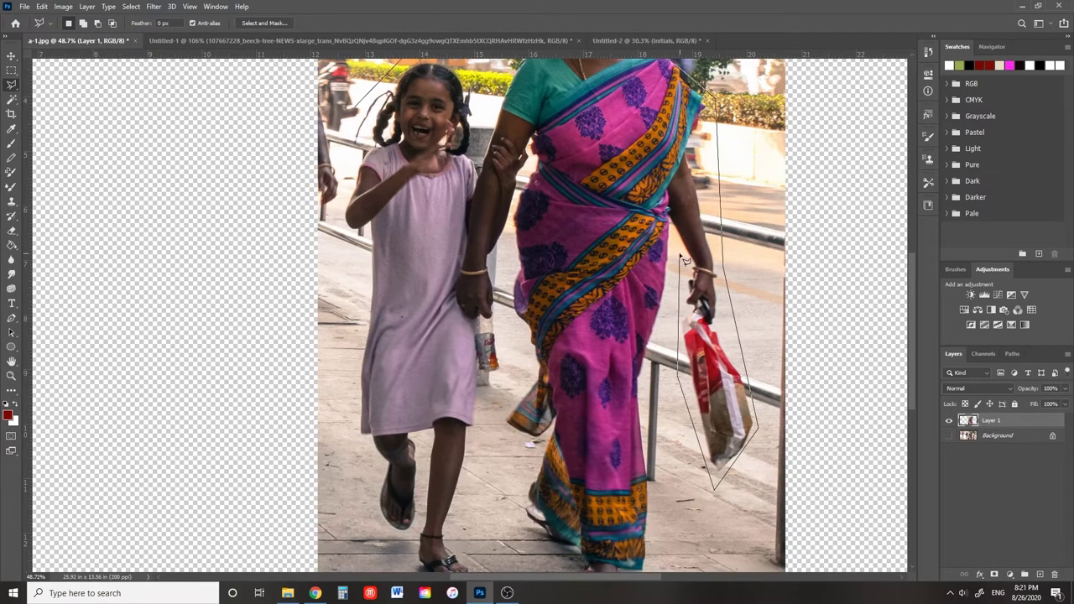
click(682, 258)
scroll(682, 258, down, 3)
click(656, 491)
click(537, 483)
click(494, 302)
click(499, 143)
click(475, 470)
click(420, 466)
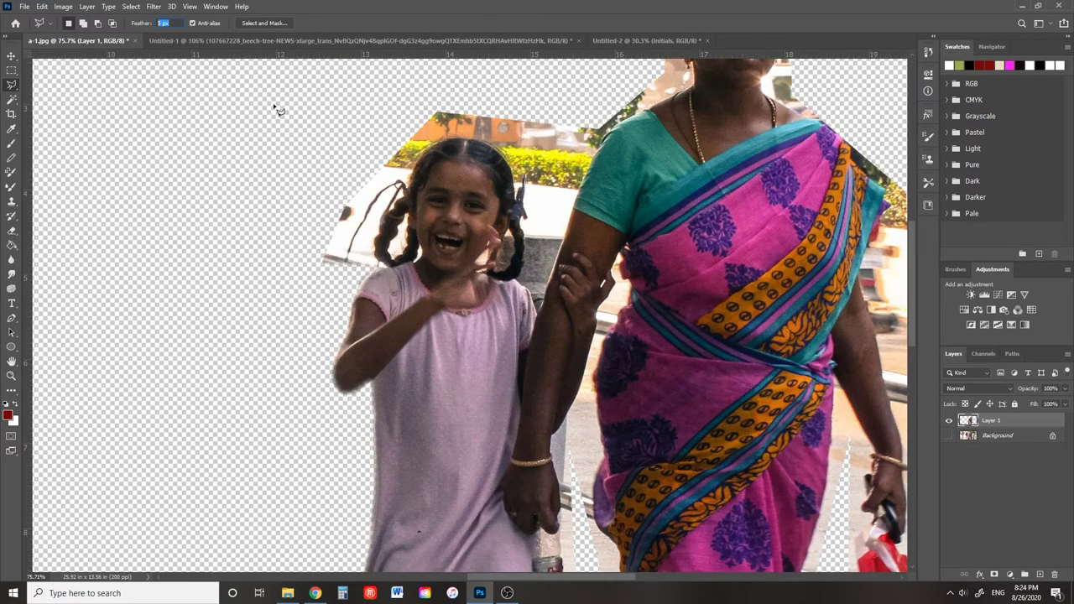
text(19.83)
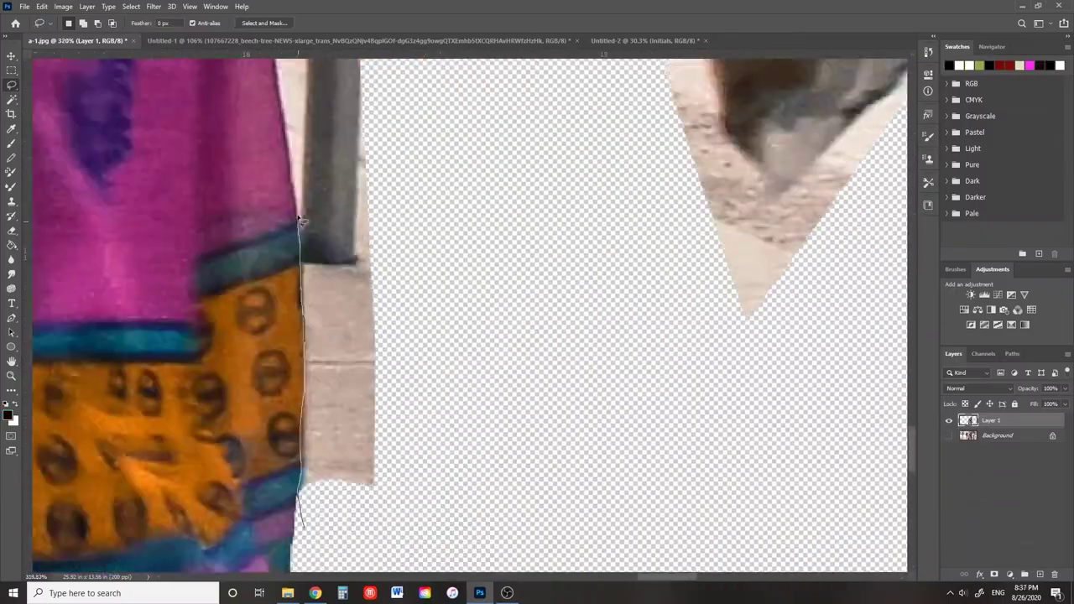
right_click(12, 85)
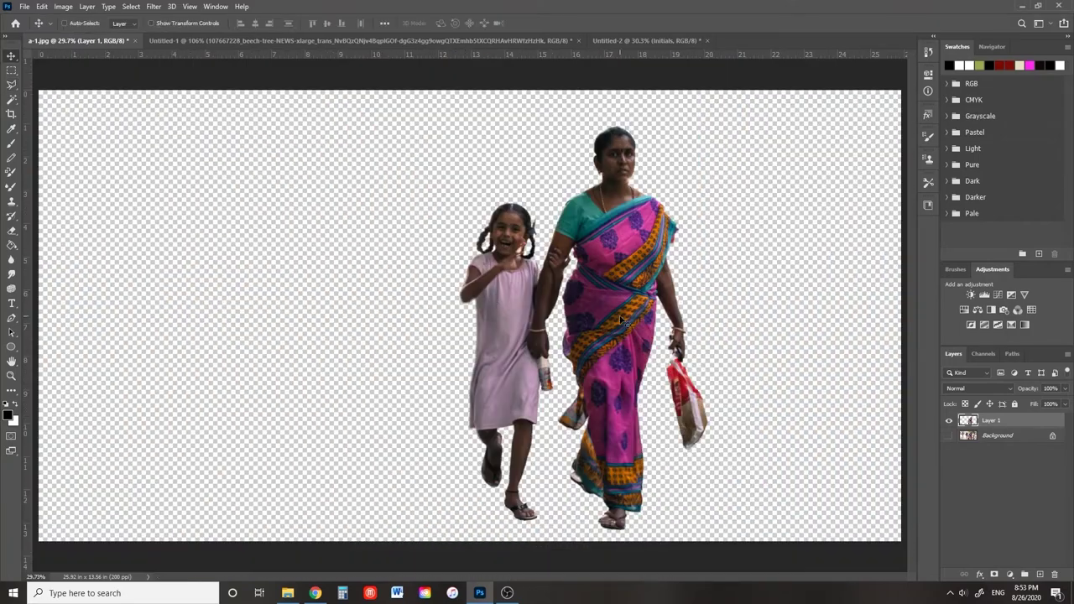
Shift the cut-out figures slightly left and draw a tall rectangle over them
drag(622, 313, 483, 308)
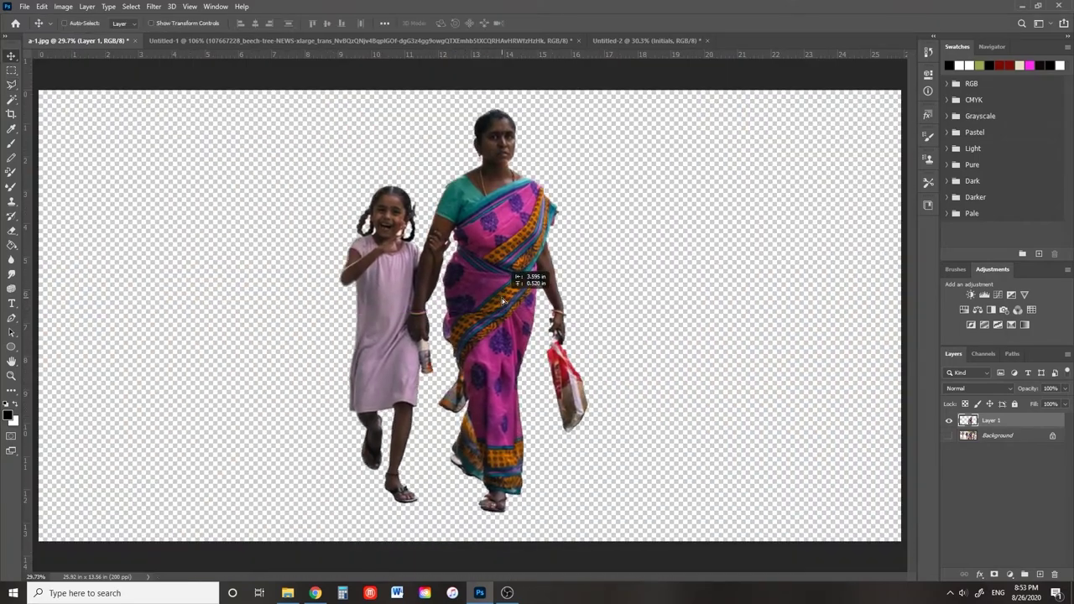
key(u)
right_click(11, 346)
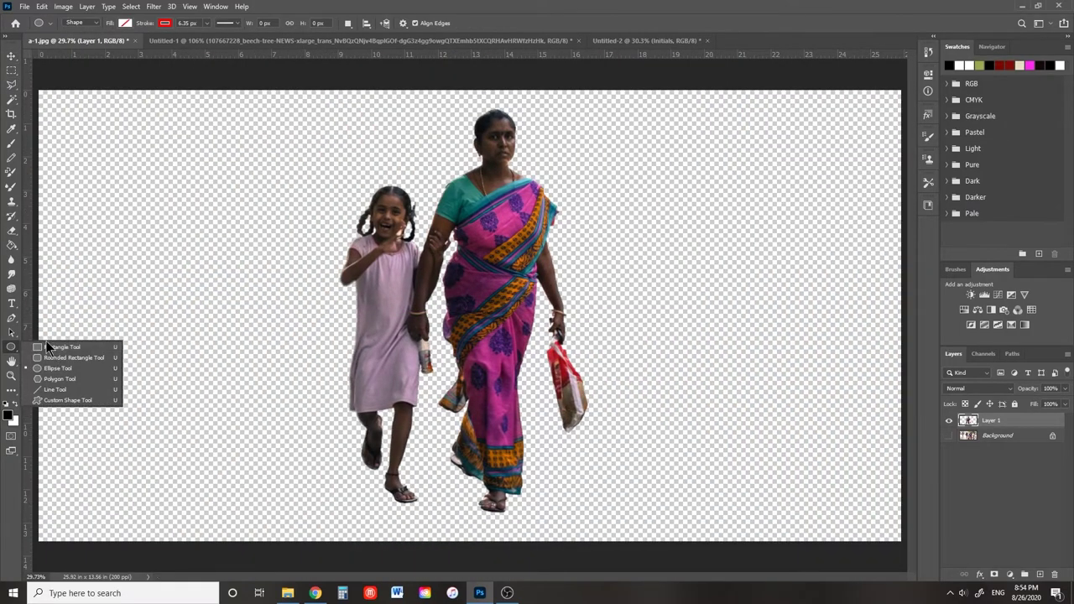
key(Escape)
drag(284, 78, 632, 554)
Fill the rectangle with black and move Rectangle 1 beneath Layer 1
click(125, 23)
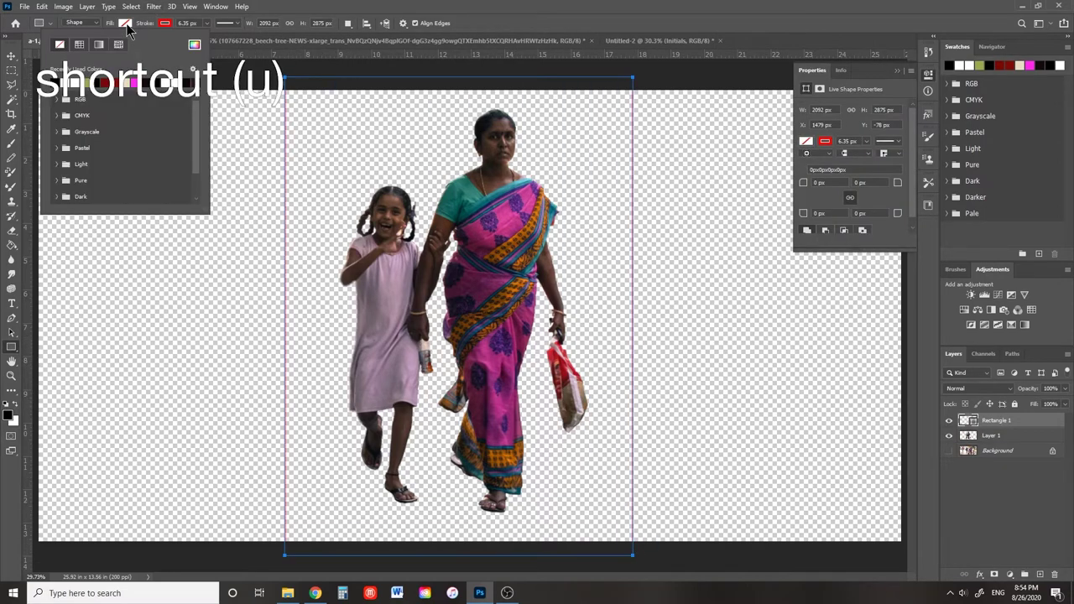
click(105, 44)
key(Return)
drag(1027, 421, 1027, 442)
key(v)
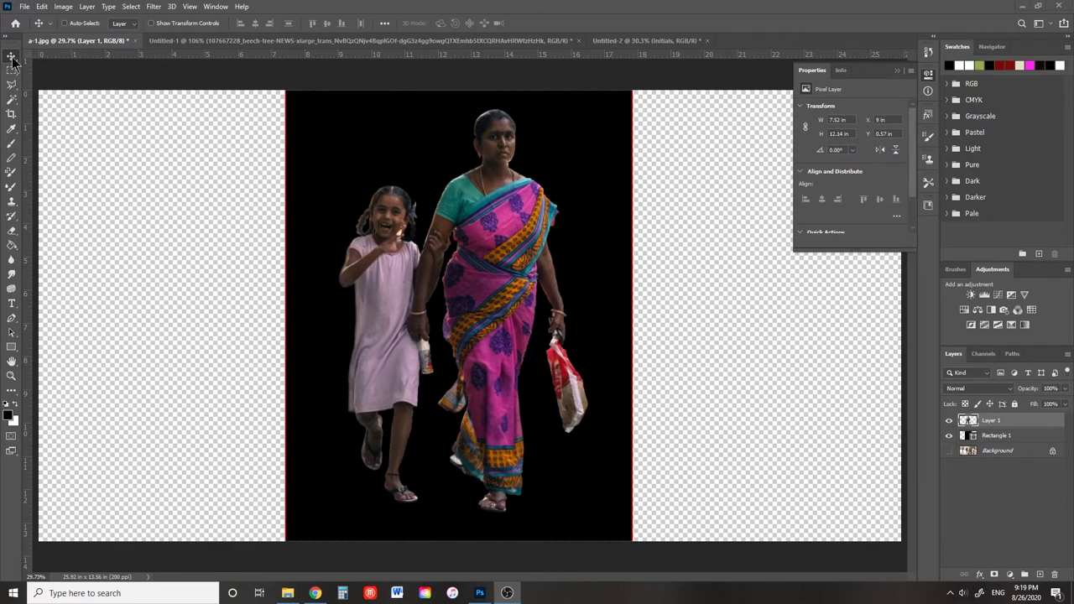
Copy the woman and girl into Untitled-2, scale them to about 45%, and set them on the paths
mouse_move(489, 295)
mouse_down()
mouse_move(644, 40)
mouse_move(450, 314)
mouse_move(478, 294)
mouse_up()
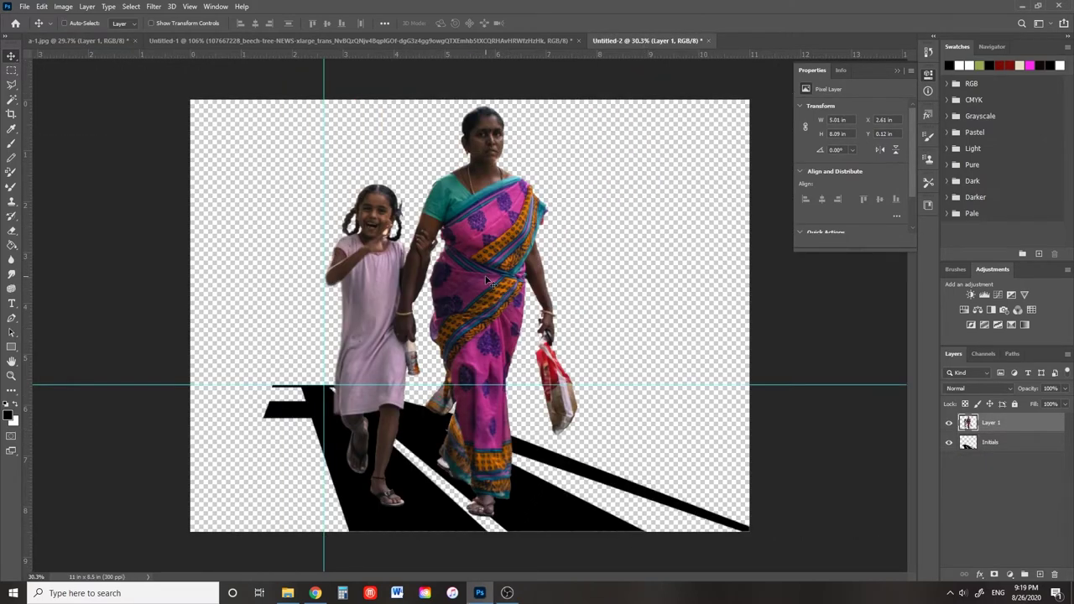
key(ctrl+t)
drag(577, 103, 425, 323)
drag(403, 374, 424, 380)
key(Return)
Place woman1 on the left-hand path at about 11.7%, adding a guide 4.9 inches down
click(288, 593)
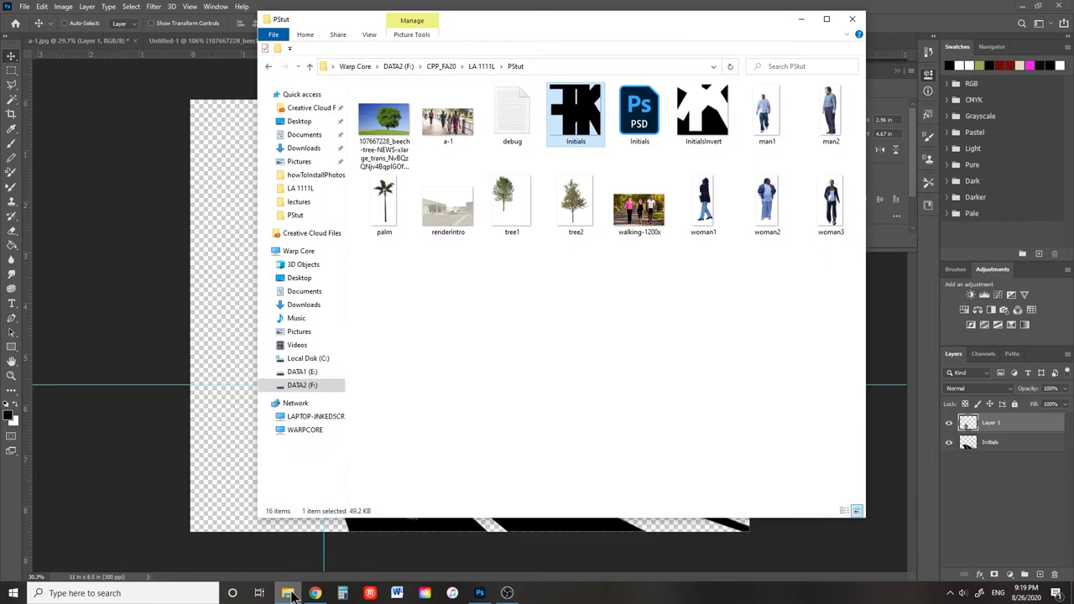
drag(703, 206, 234, 268)
drag(554, 100, 479, 300)
drag(436, 377, 309, 349)
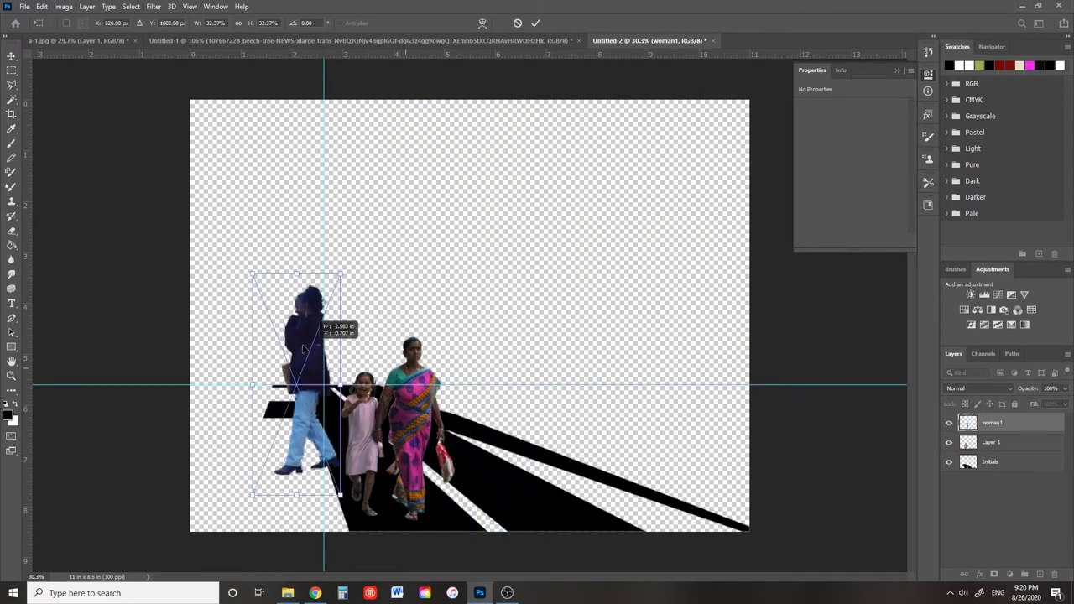
drag(338, 271, 309, 346)
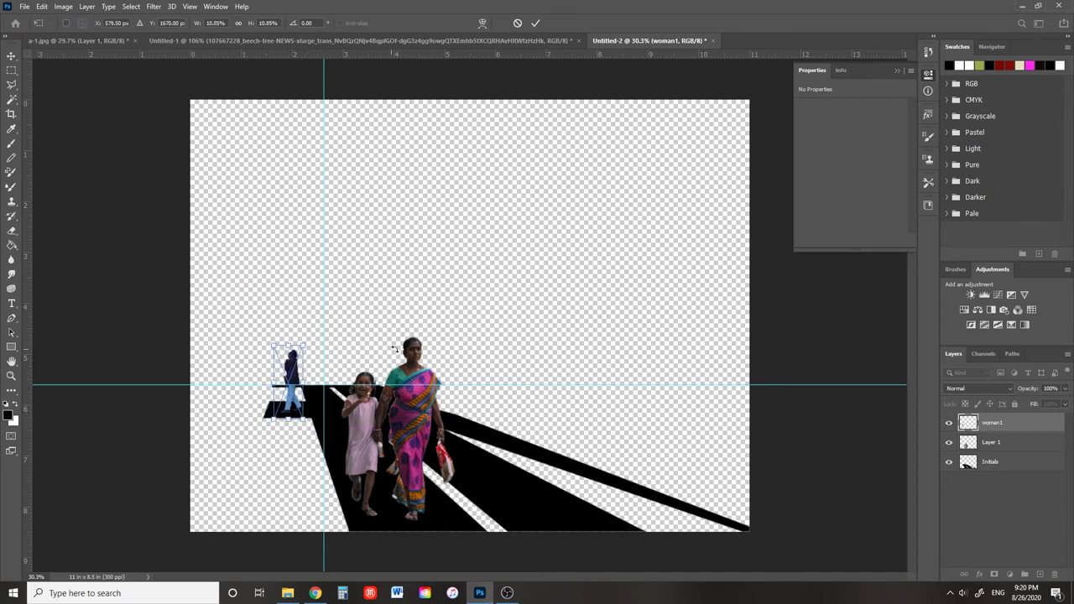
drag(79, 61, 144, 351)
drag(303, 343, 305, 338)
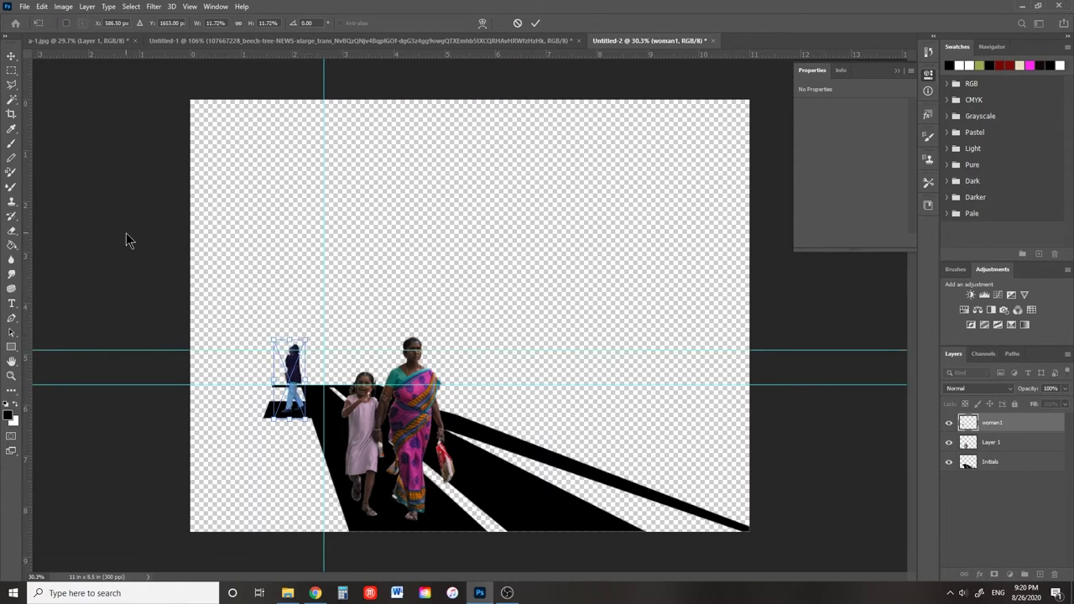
key(Return)
Place man2 flipped horizontally and shrunk to a small figure, then go to the beech-tree document
click(288, 593)
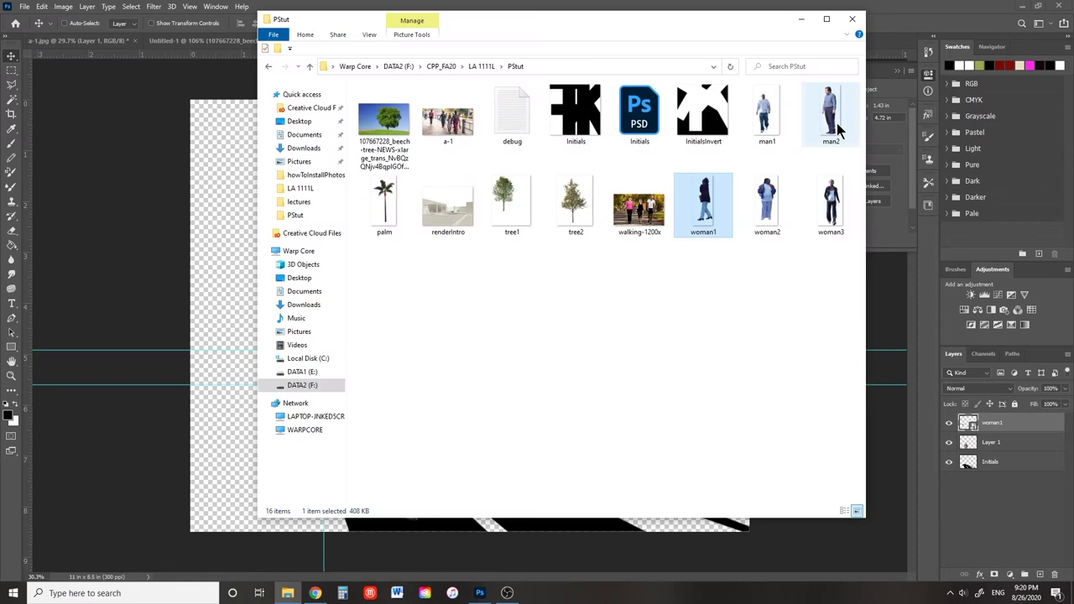
drag(831, 124, 223, 256)
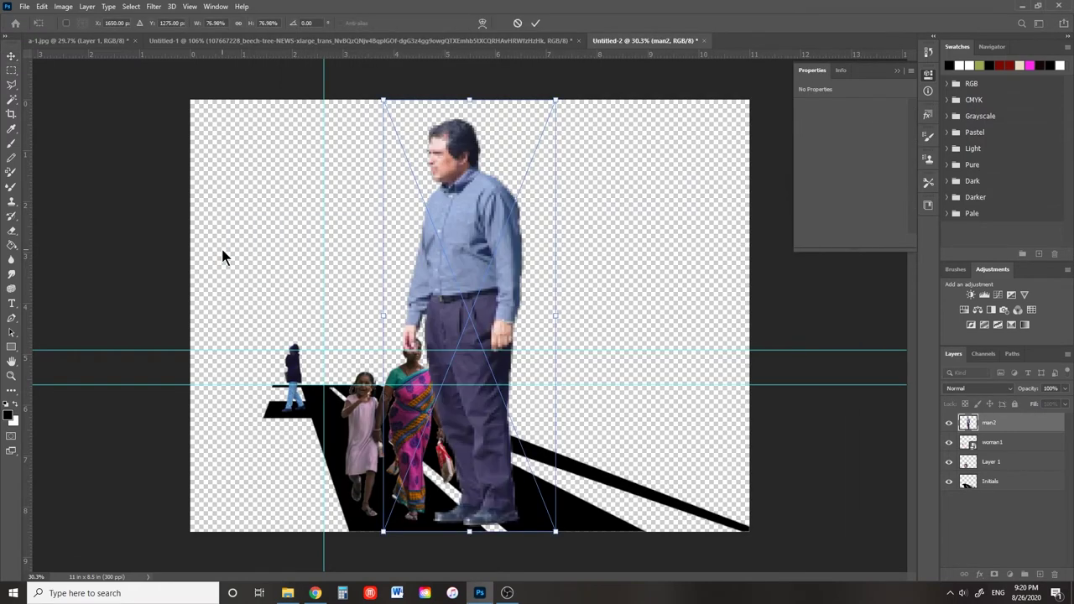
right_click(455, 228)
click(505, 399)
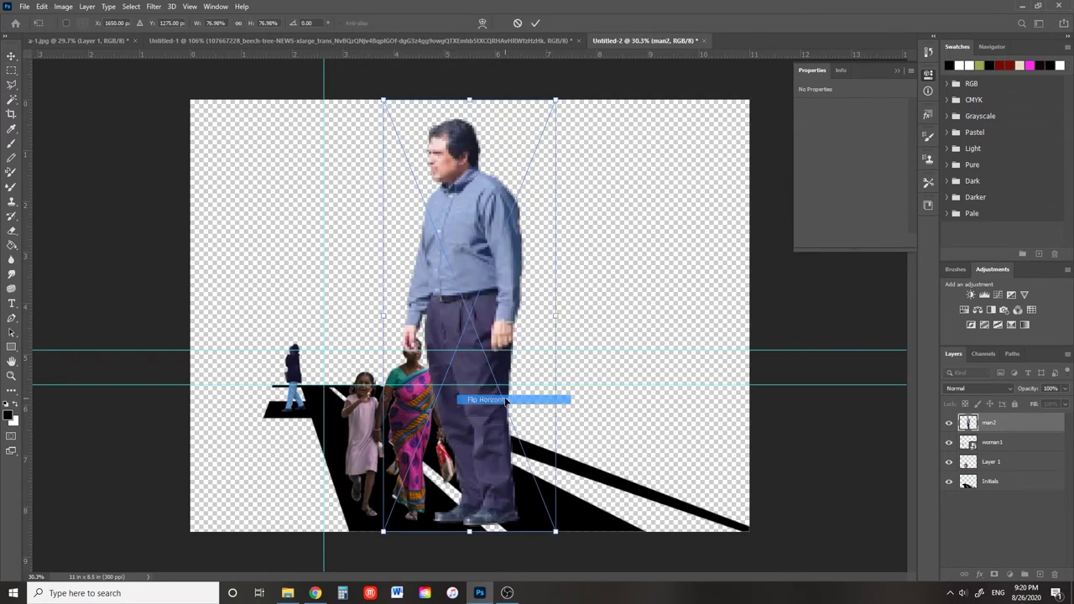
drag(384, 99, 469, 365)
key(Return)
click(545, 41)
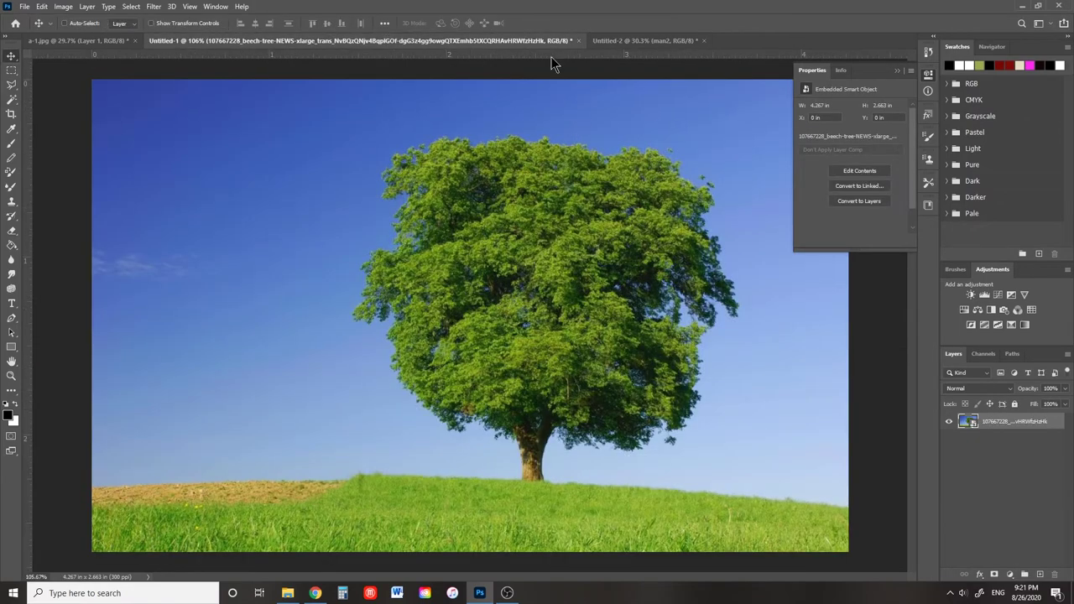
Close the Properties panel and search Google Images for 'tree png'
click(895, 71)
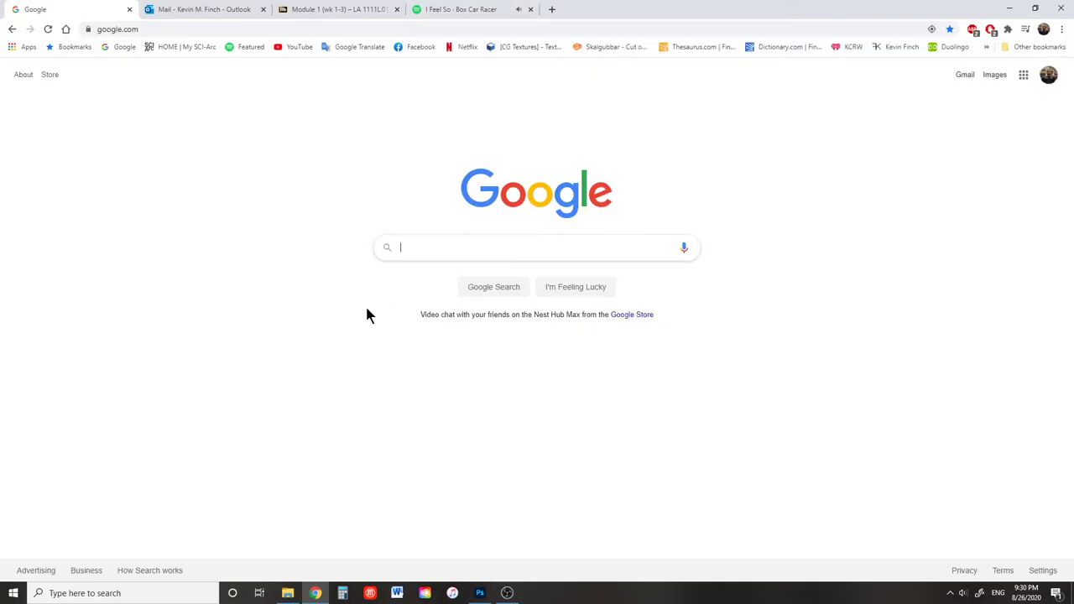
text(tree pn)
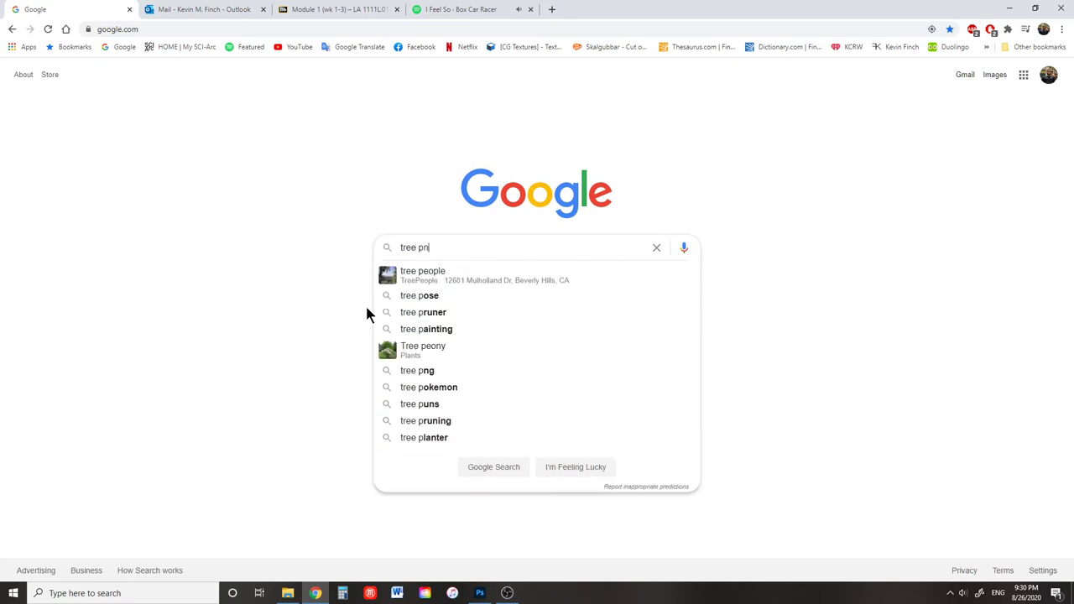
text(g)
key(Return)
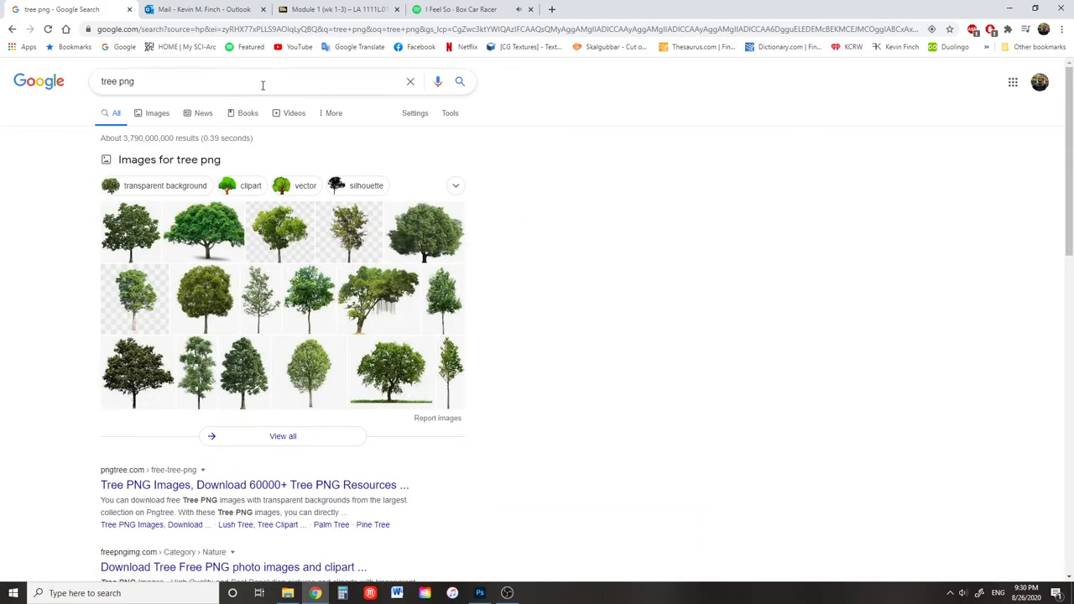
click(154, 115)
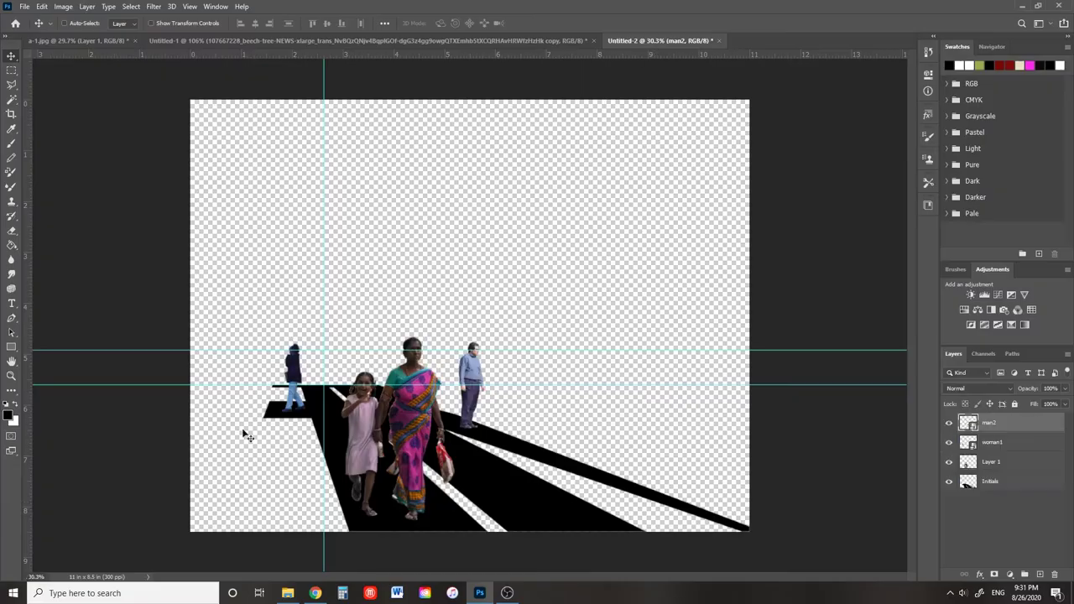
Drag the tree1 image from the cut-outs folder into the park scene, right and slightly down
click(288, 593)
click(506, 197)
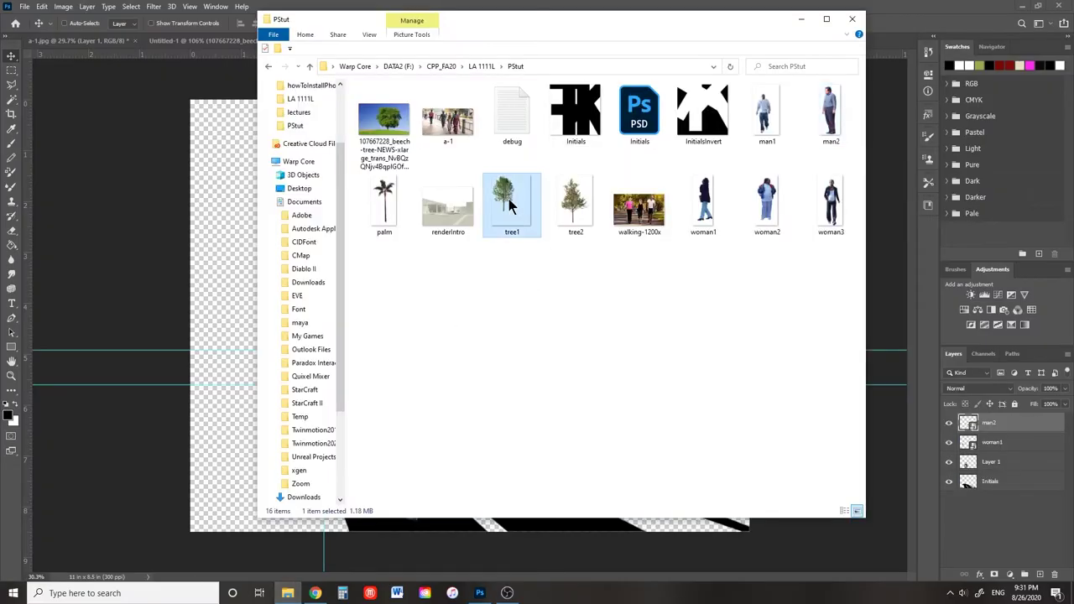
drag(508, 198, 226, 235)
drag(396, 257, 595, 349)
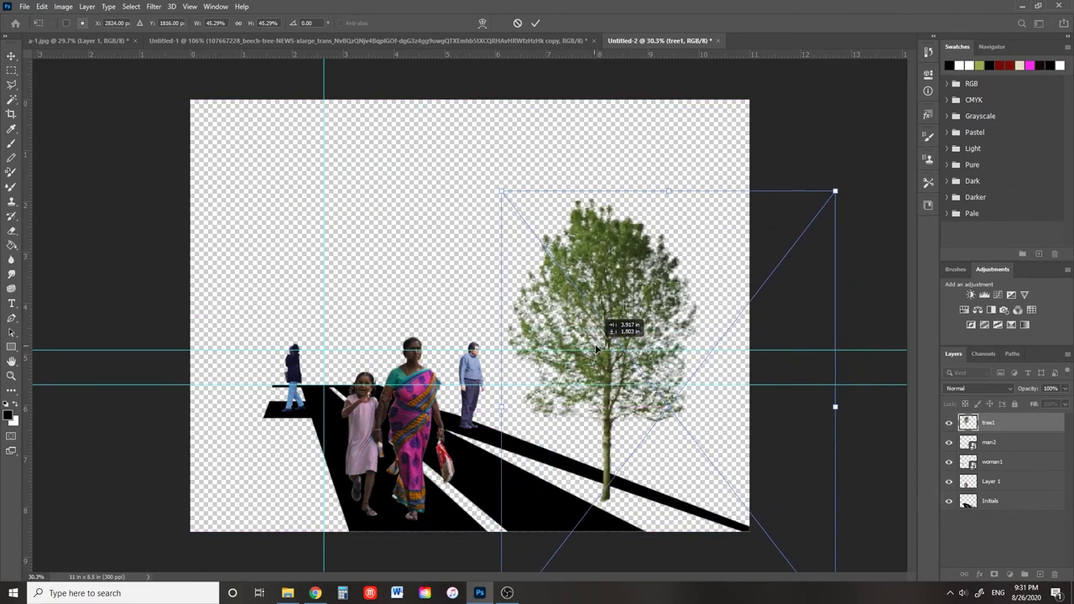
Enlarge the right-hand tree from its corner and shift it further right and down
drag(501, 191, 400, 66)
drag(533, 260, 586, 290)
key(Return)
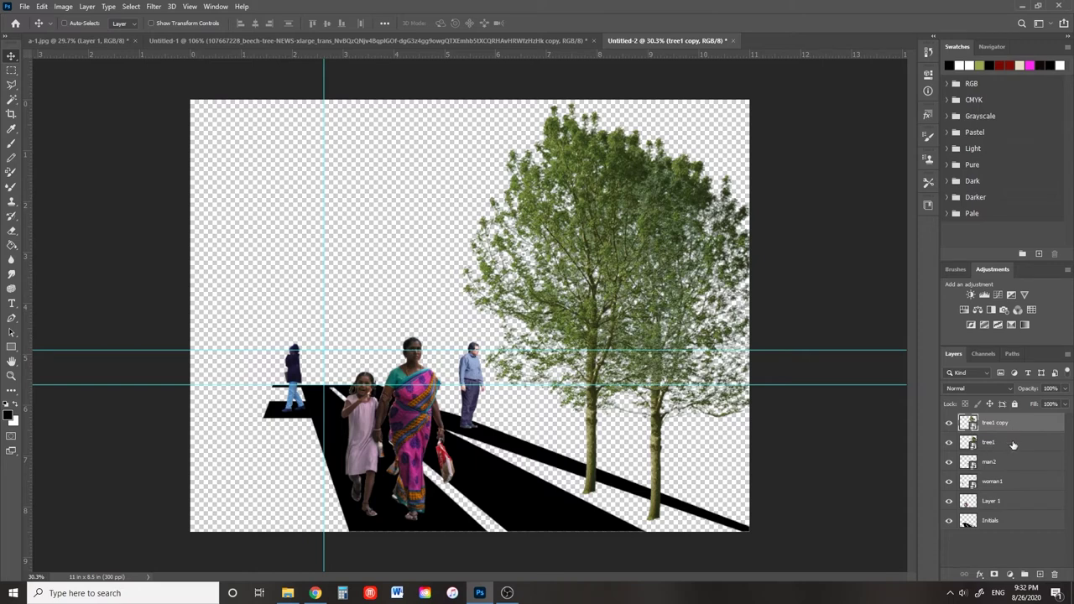
Move tree1 copy below tree1, shrink it to about half size and raise it
drag(1012, 424, 1014, 452)
key(ctrl+t)
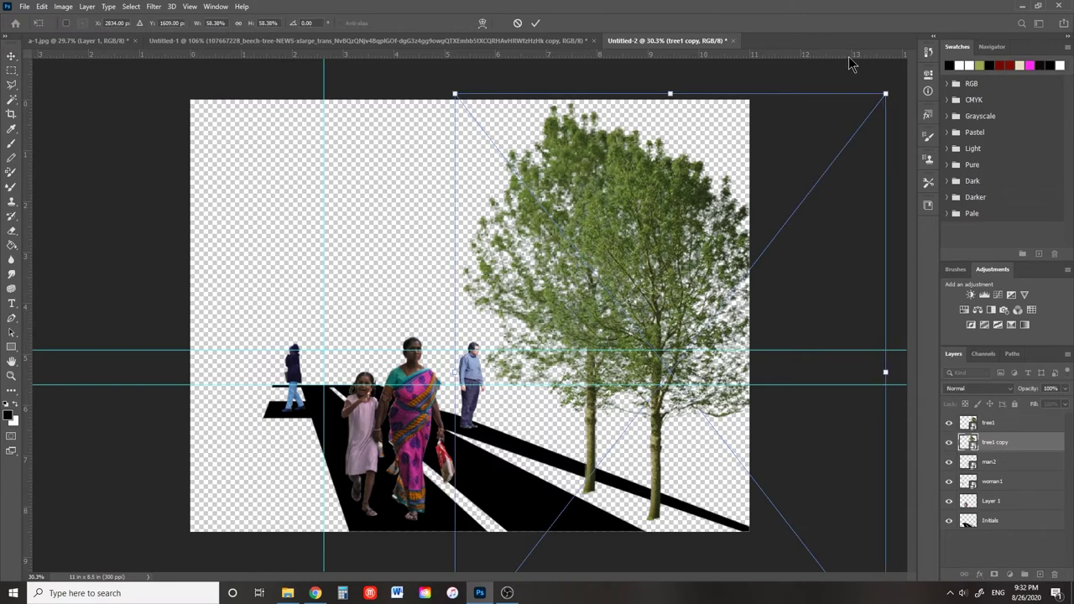
drag(883, 94, 800, 179)
drag(548, 392, 548, 364)
key(Return)
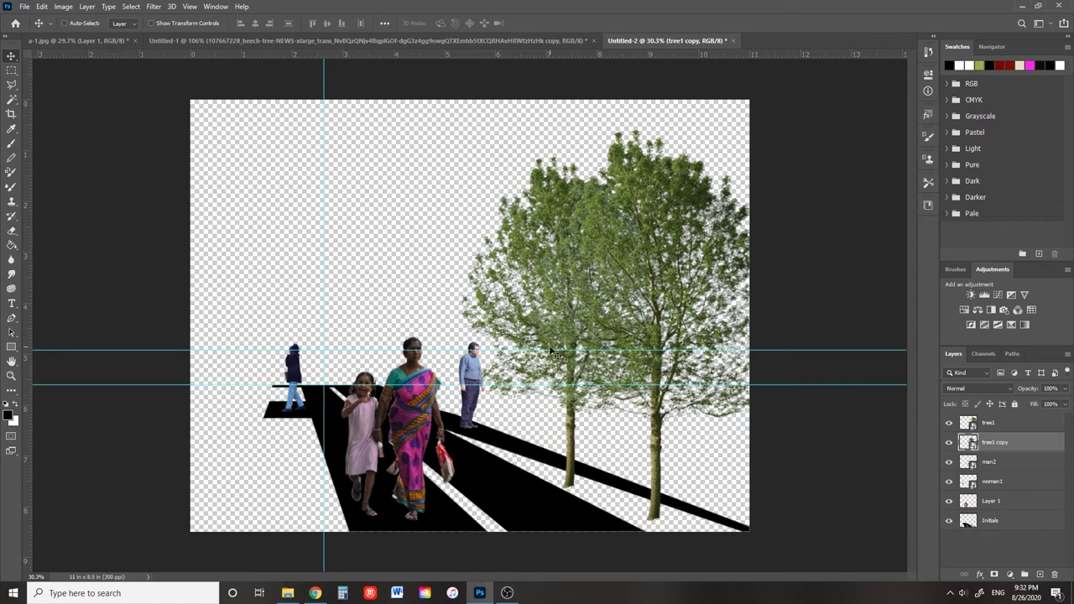
Set tree1 copy's opacity to 80%, then select tree1 and its opacity field
click(1051, 388)
text(80)
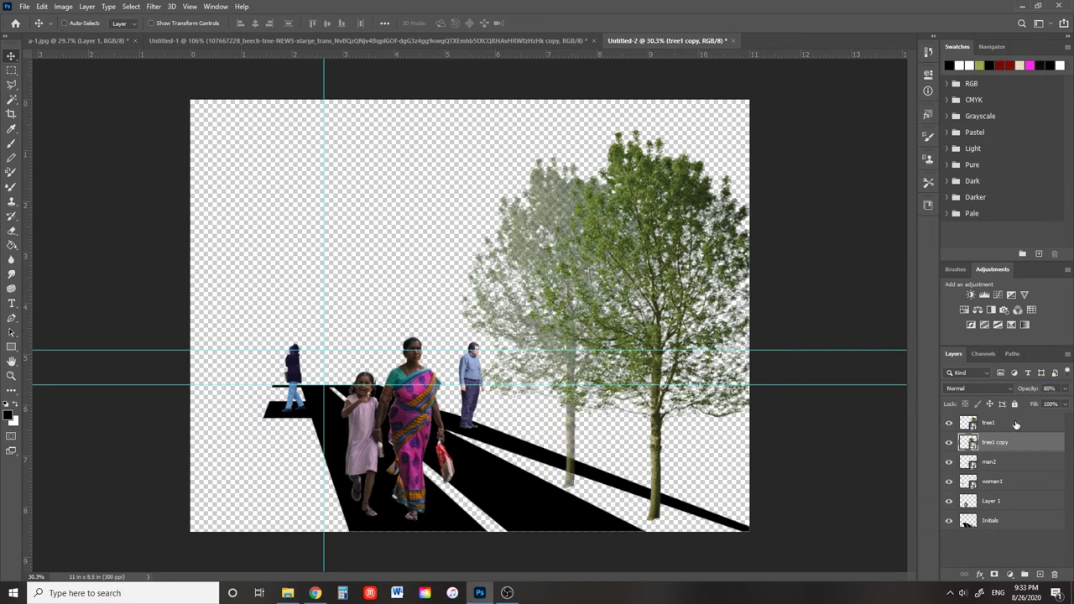
click(1011, 426)
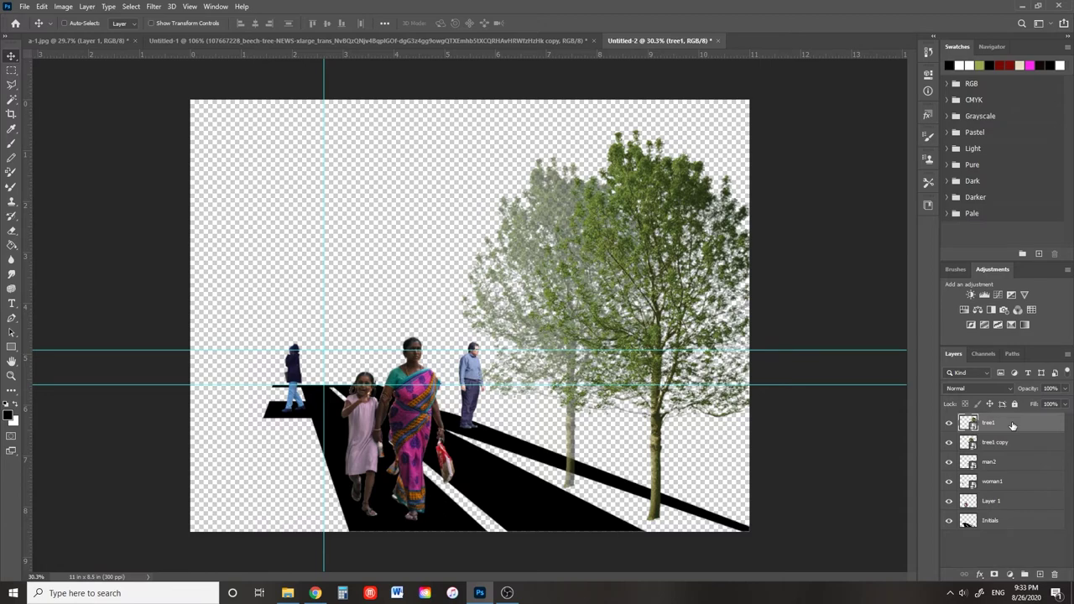
right_click(682, 197)
click(718, 200)
click(1051, 389)
Set tree1's opacity to 90% and place the tree2 image at the scene's left edge
text(90)
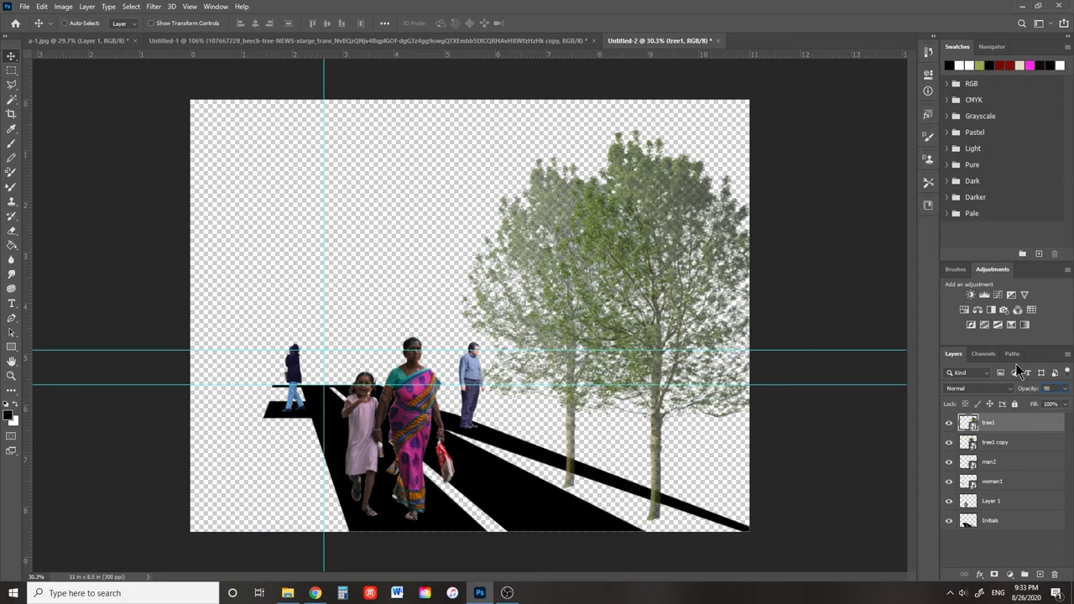
click(287, 593)
drag(576, 204, 221, 311)
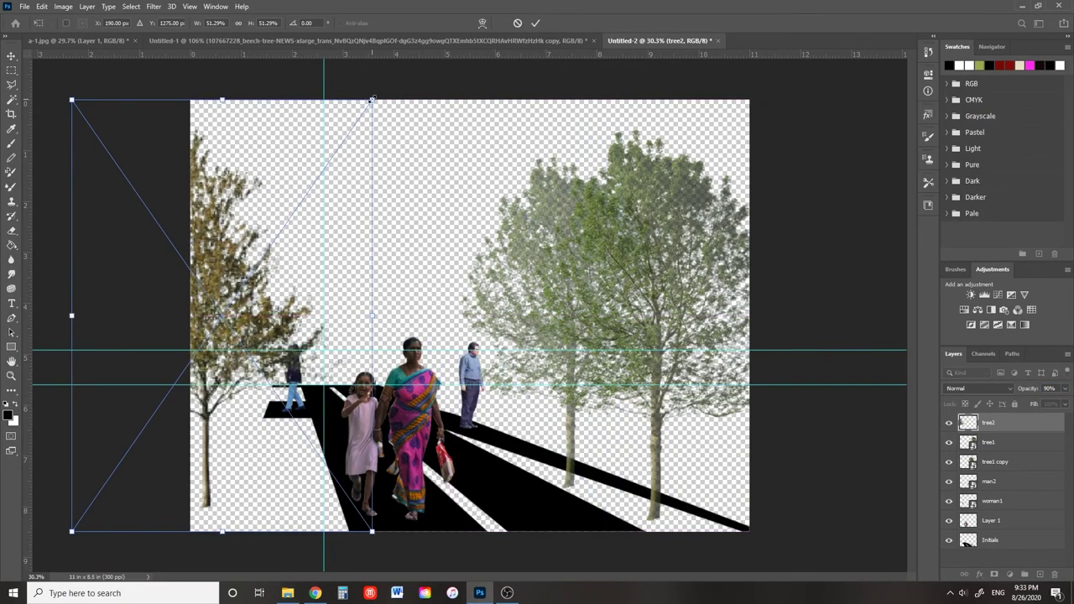
drag(149, 241, 218, 280)
key(Return)
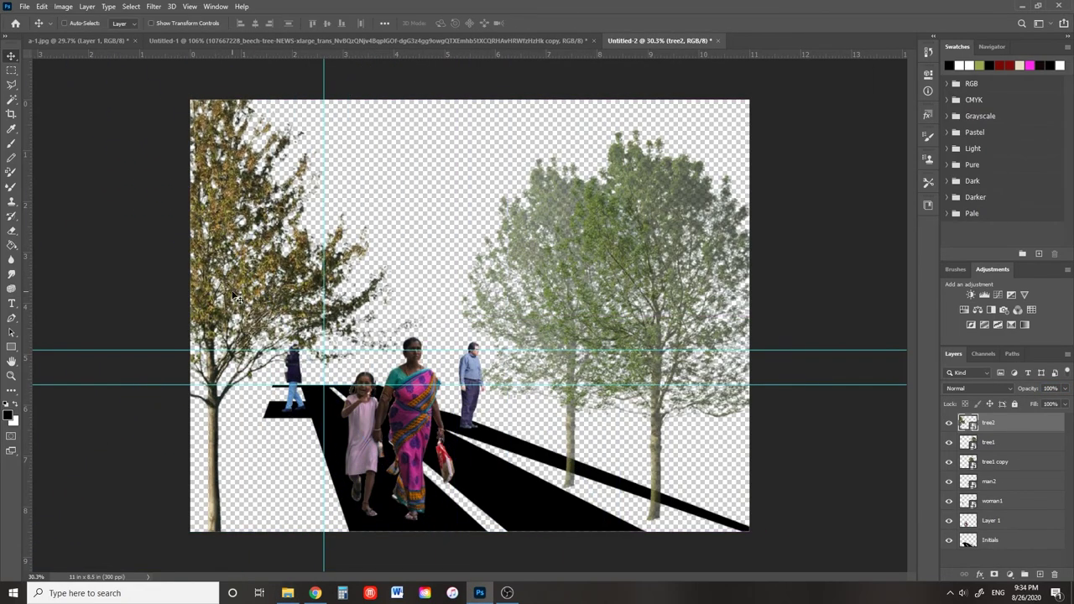
Duplicate tree2 and move the tree2 copy to a new spot in the scene
key(ctrl+j)
key(ctrl+minus)
key(ctrl+t)
key(ctrl+0)
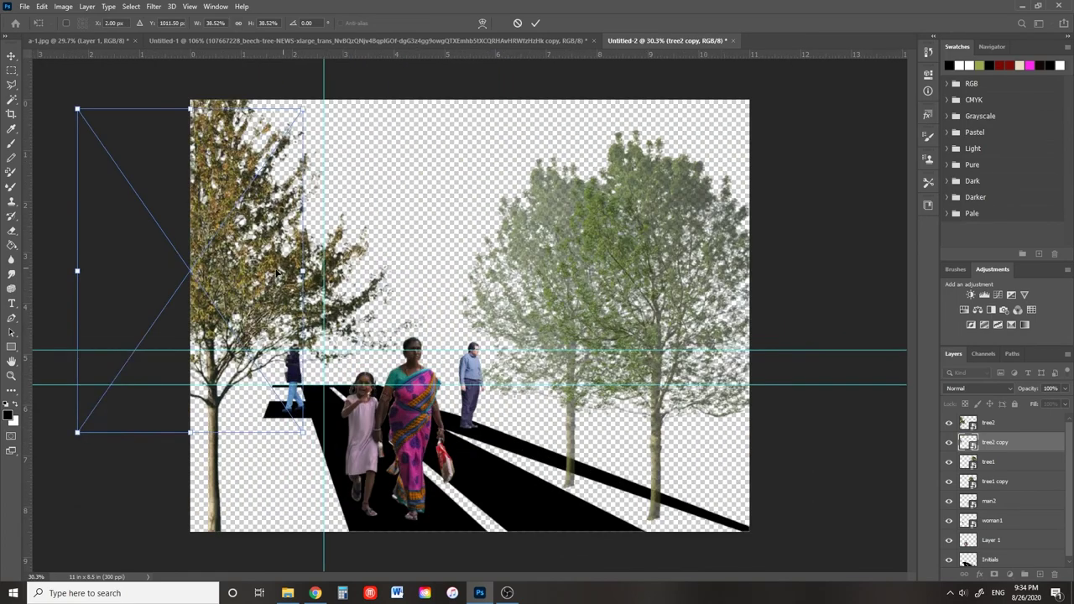
drag(277, 273, 347, 239)
key(Return)
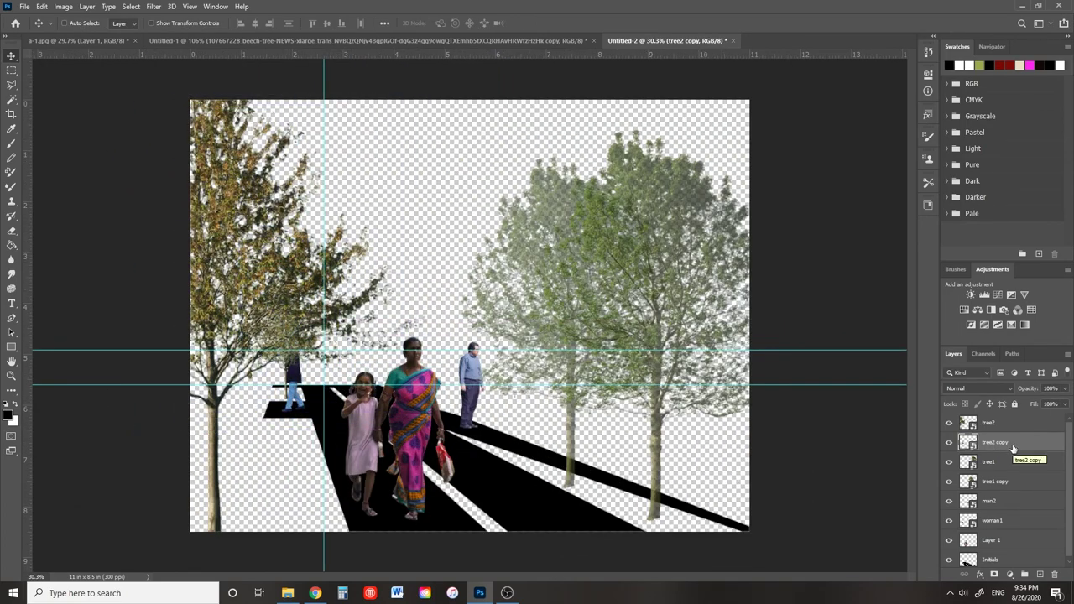
Move the tree2 copy below woman1 in the layer stack and set its opacity to 60%
drag(1013, 447, 1002, 522)
key(6)
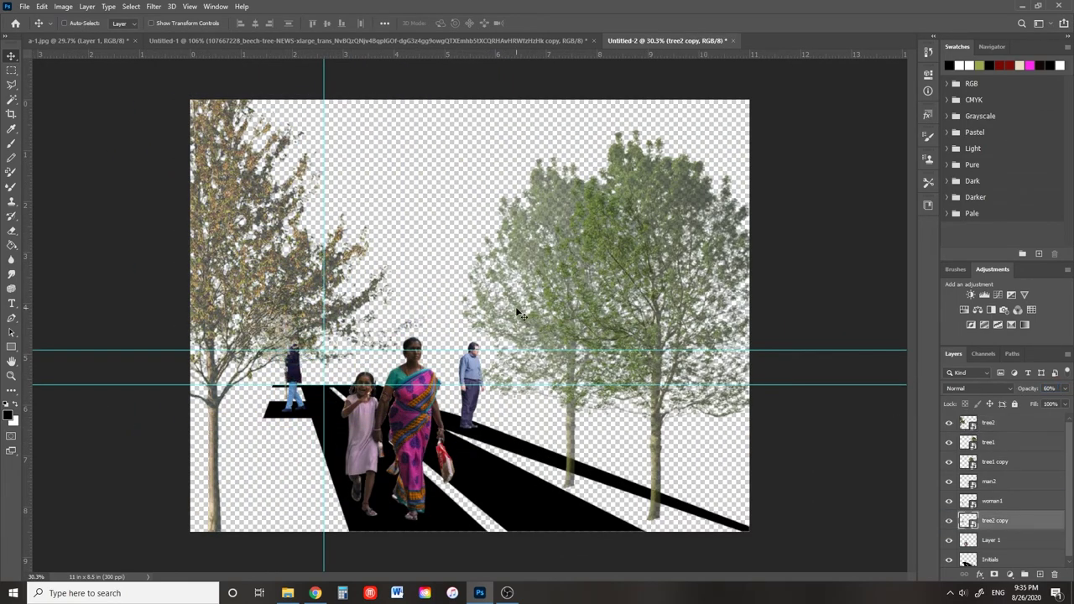
right_click(493, 474)
click(508, 482)
Warp the black Initials road shape into sweeping curves, pulling its left end out and raising the right
key(ctrl+t)
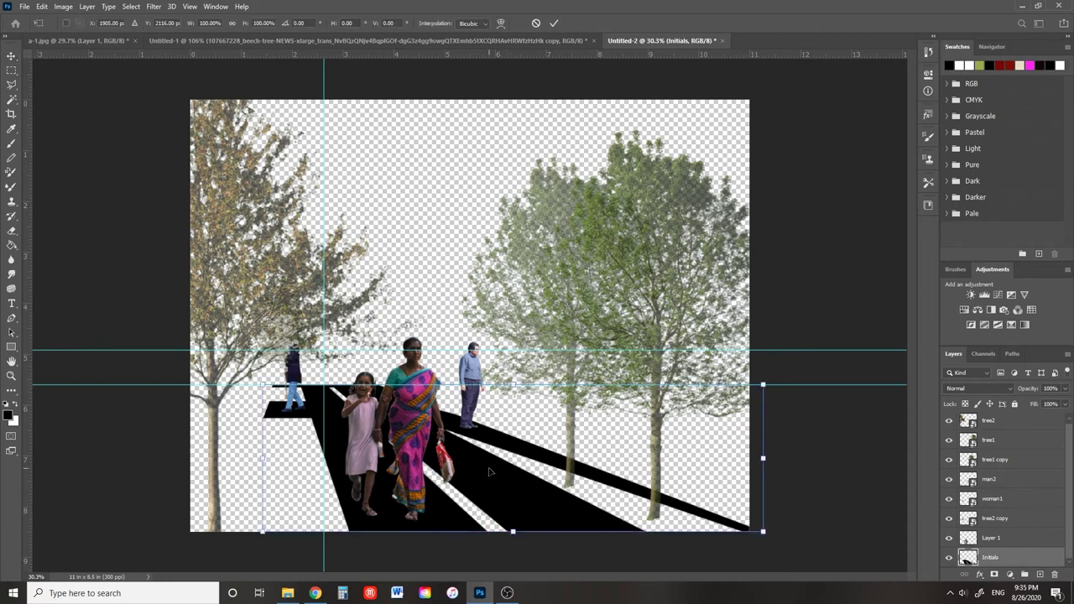
right_click(489, 472)
click(524, 337)
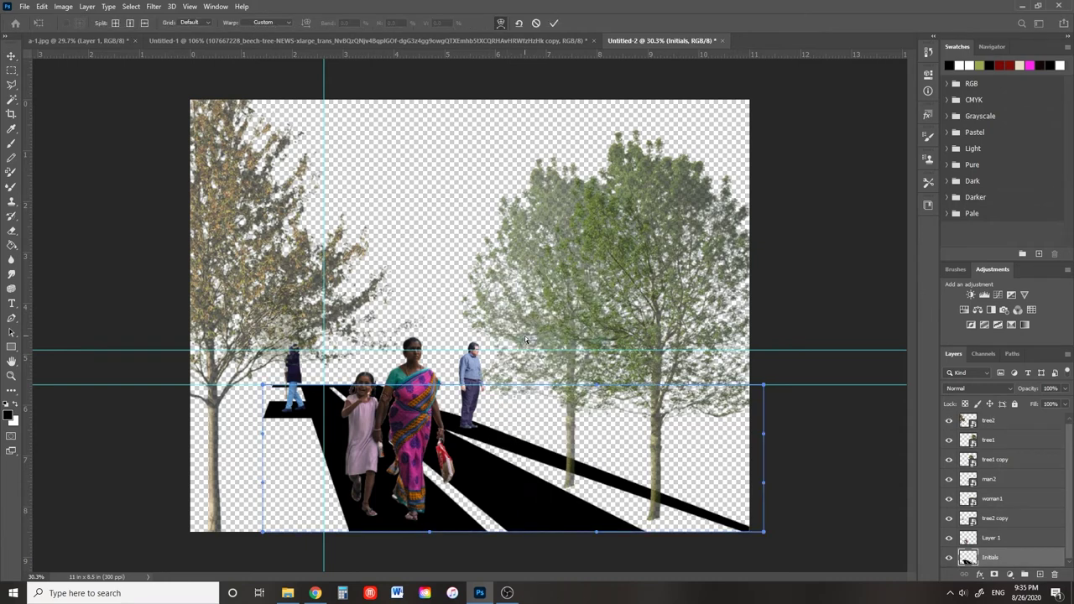
drag(500, 435, 541, 431)
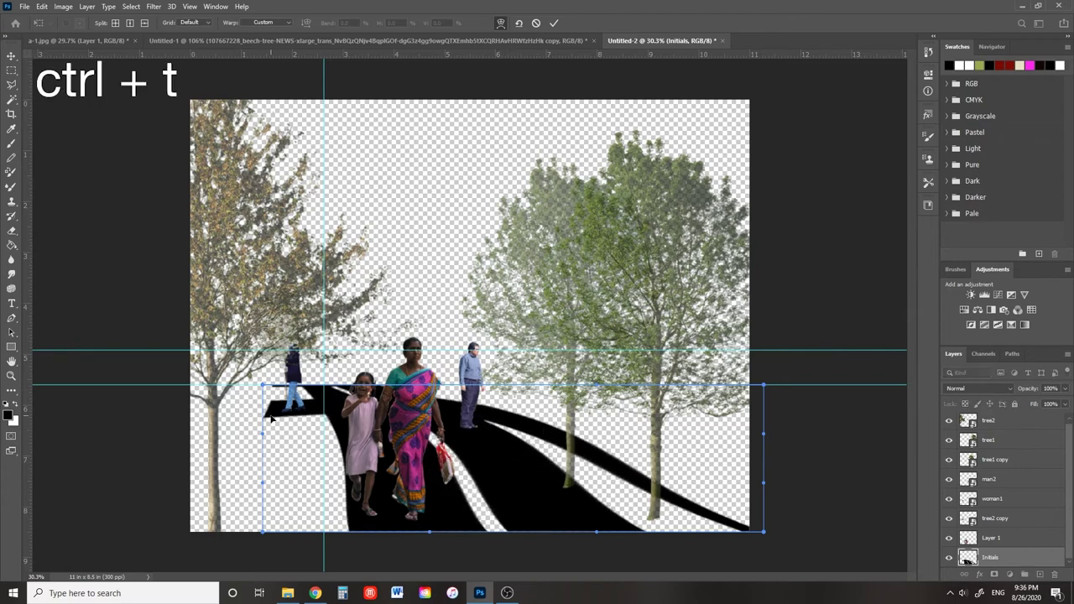
drag(273, 419, 243, 434)
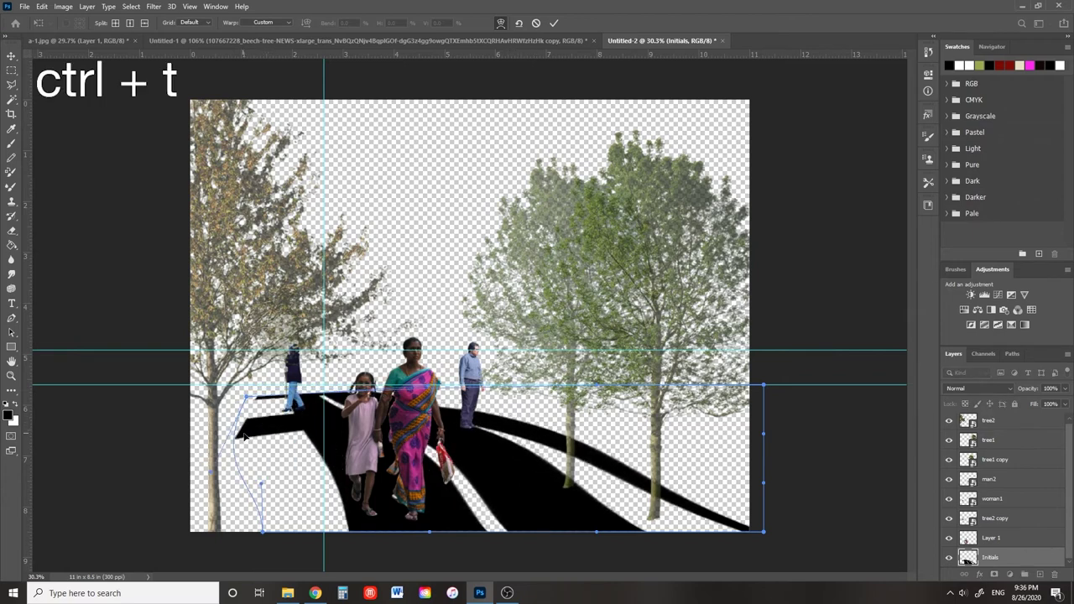
drag(714, 521, 706, 507)
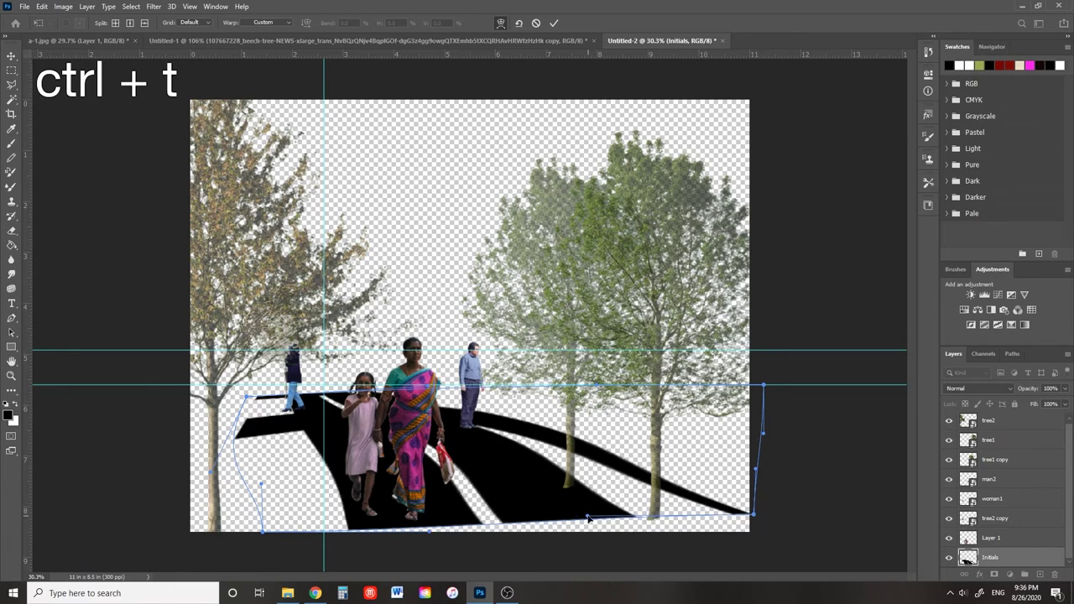
drag(587, 518, 613, 558)
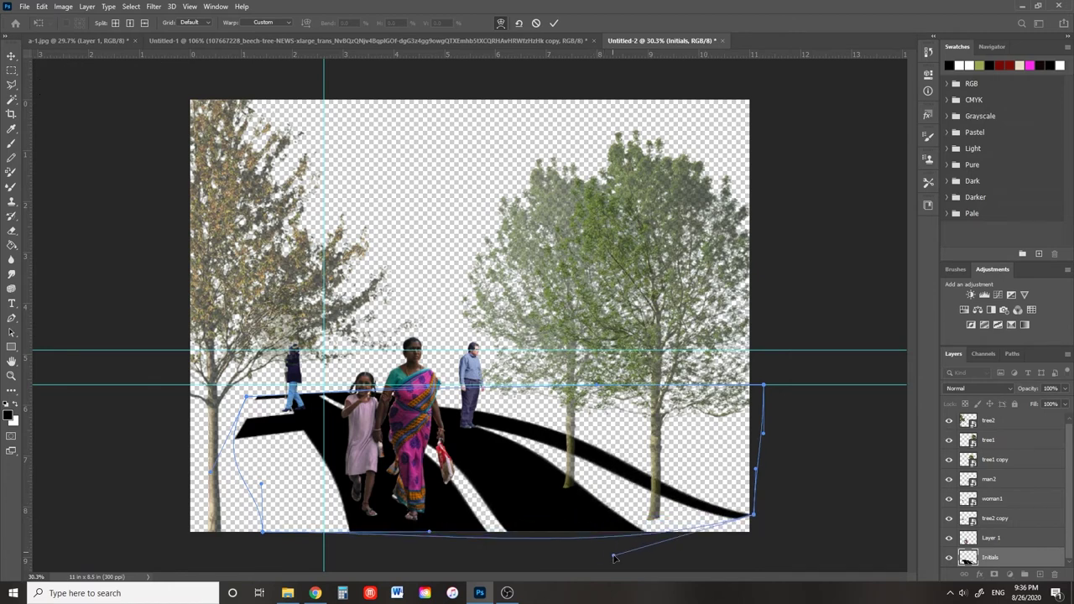
key(Return)
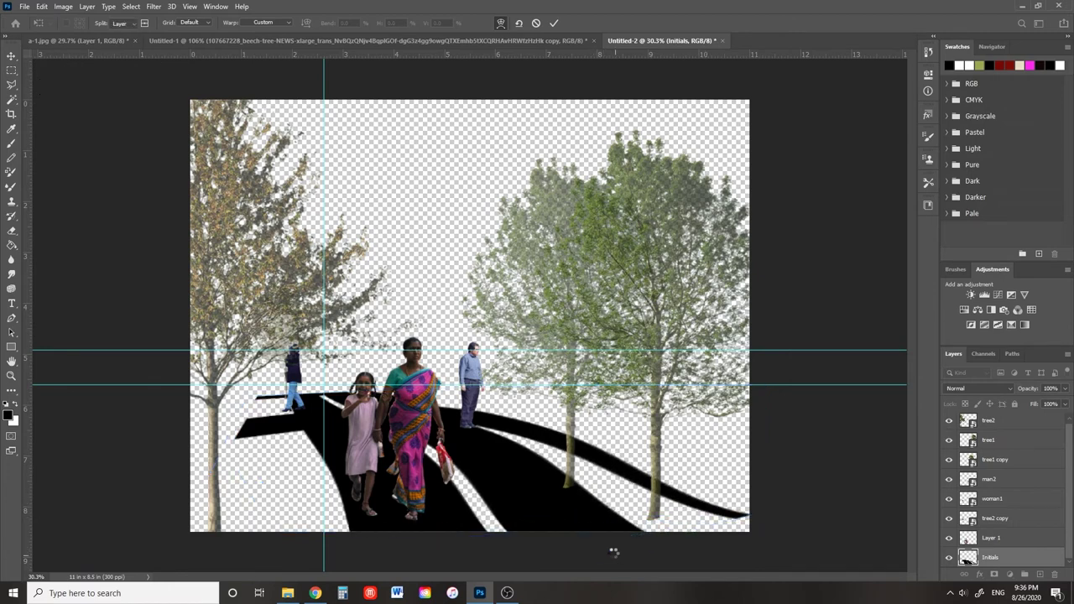
Shift woman1 left onto the path, raise tree1 copy slightly, and nudge man2 up and left
drag(295, 379, 269, 392)
right_click(576, 416)
click(580, 419)
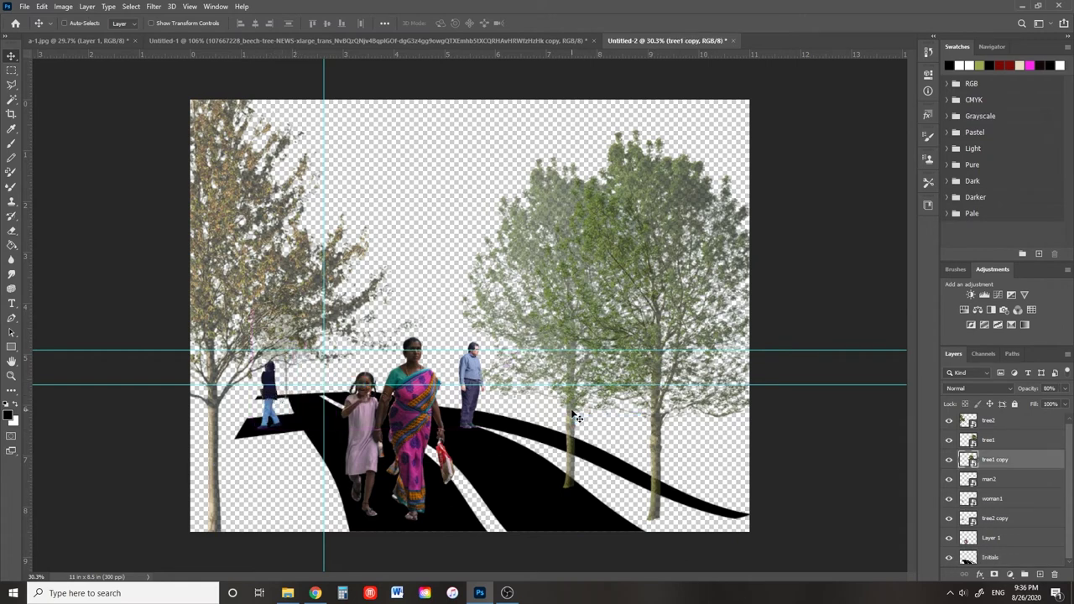
drag(580, 419, 576, 398)
right_click(470, 371)
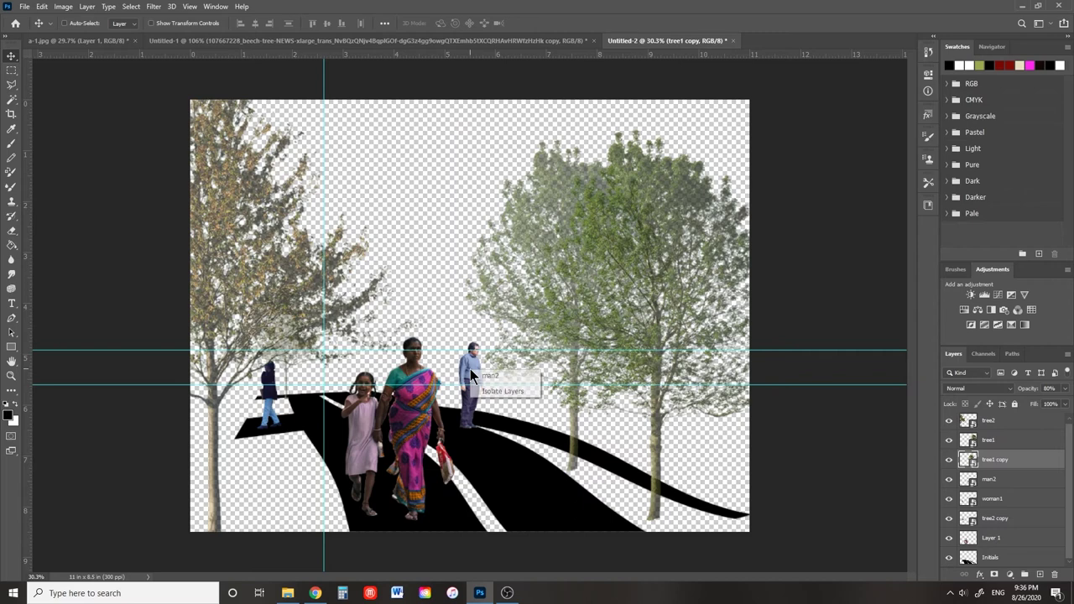
click(478, 379)
drag(474, 375, 465, 366)
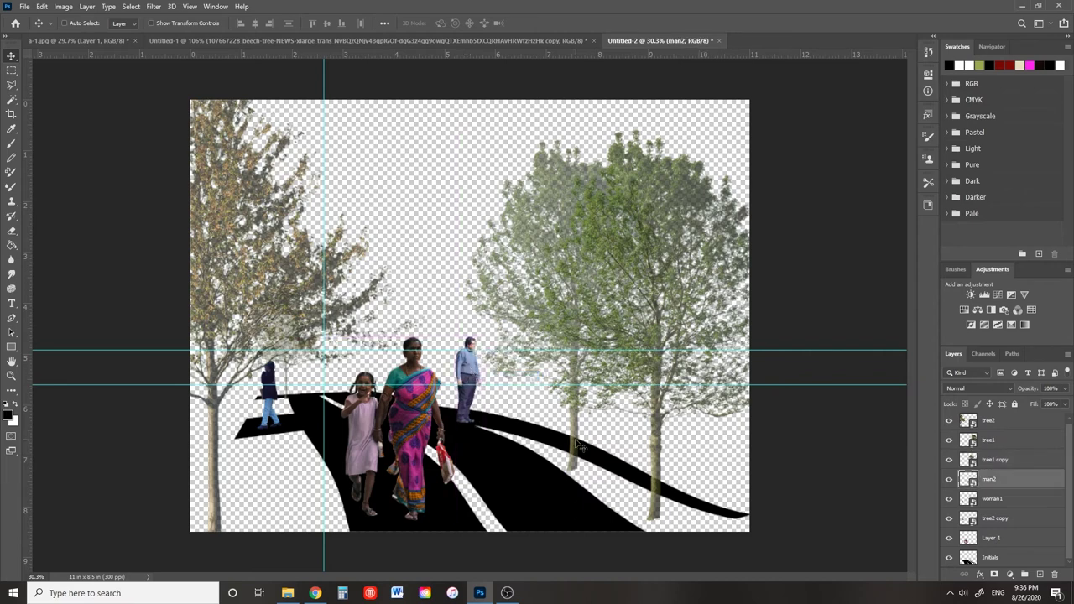
Select the whole canvas and add a Solid Color fill layer named Color Fill 1
click(12, 70)
drag(189, 99, 818, 533)
click(88, 6)
mouse_move(137, 144)
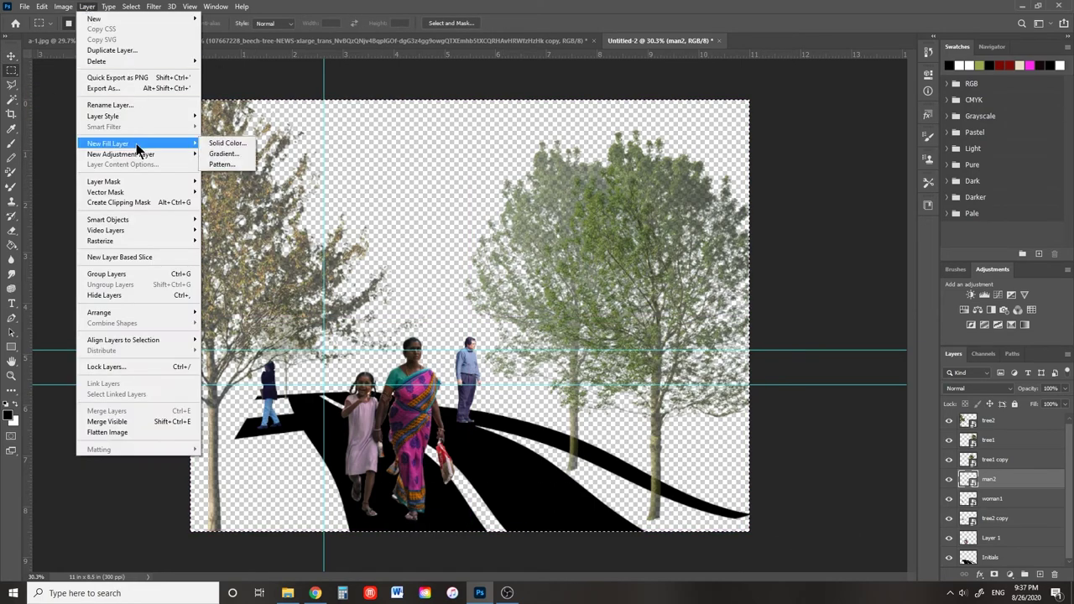
click(229, 145)
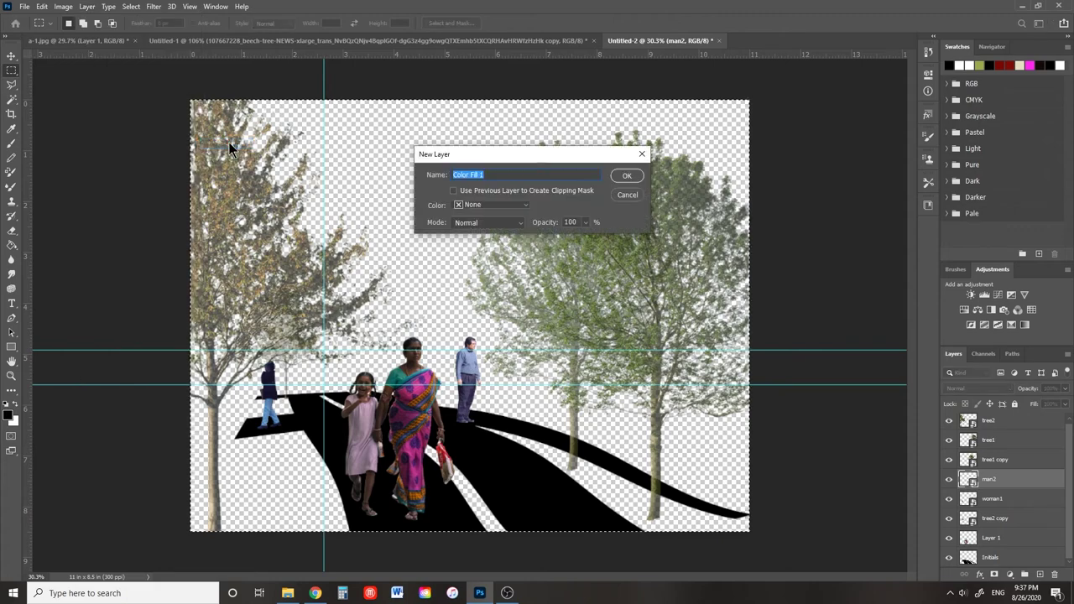
click(626, 175)
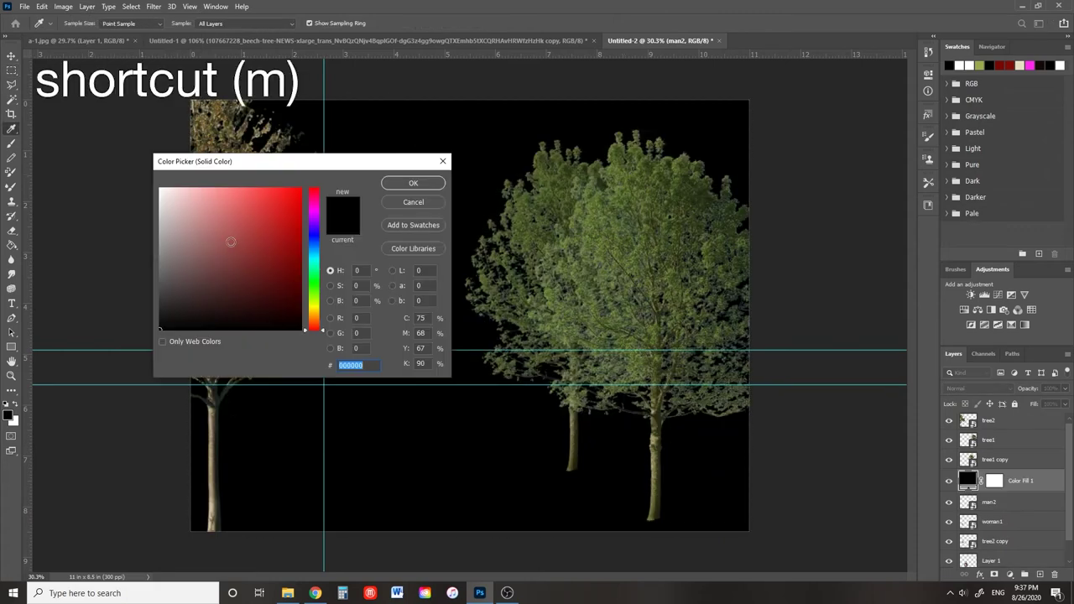
Give the fill a yellow-green #9fb14a colour and drag Color Fill 1 to the bottom of the stack
click(228, 241)
click(311, 256)
click(315, 313)
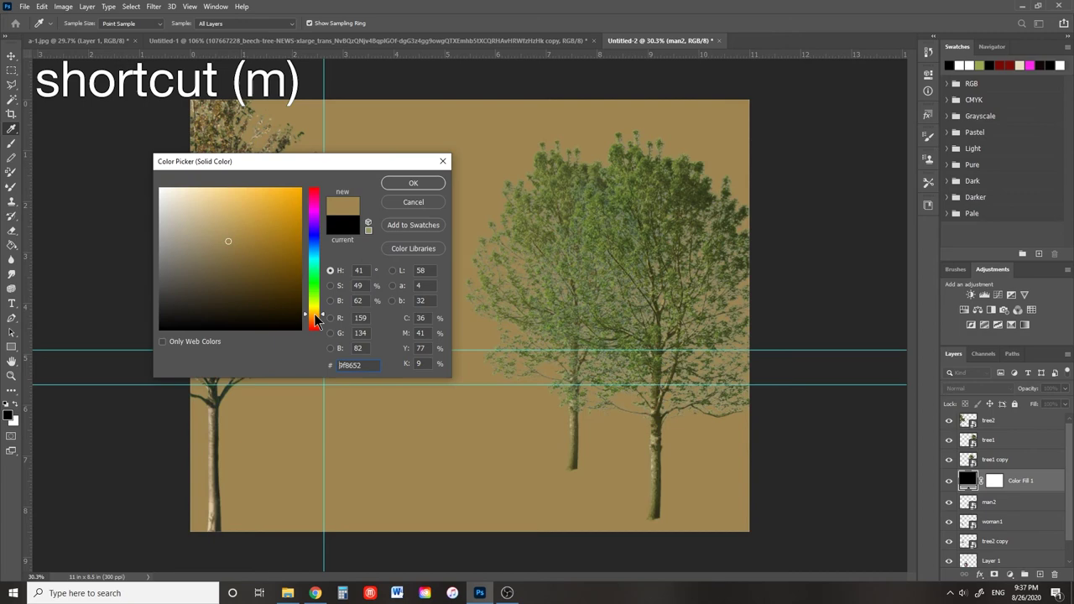
click(314, 299)
click(316, 302)
click(243, 232)
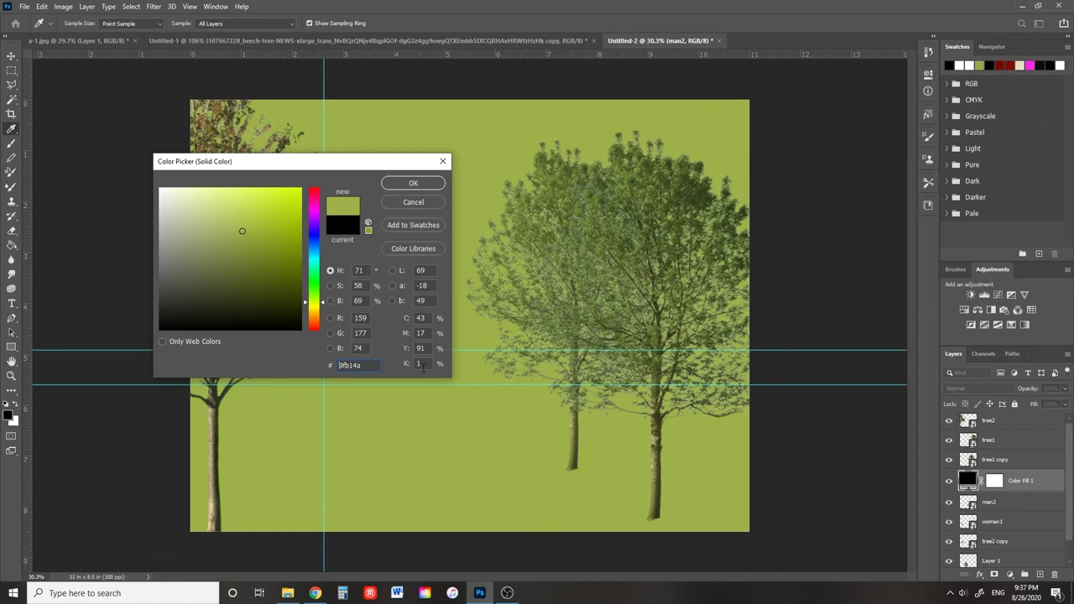
click(413, 182)
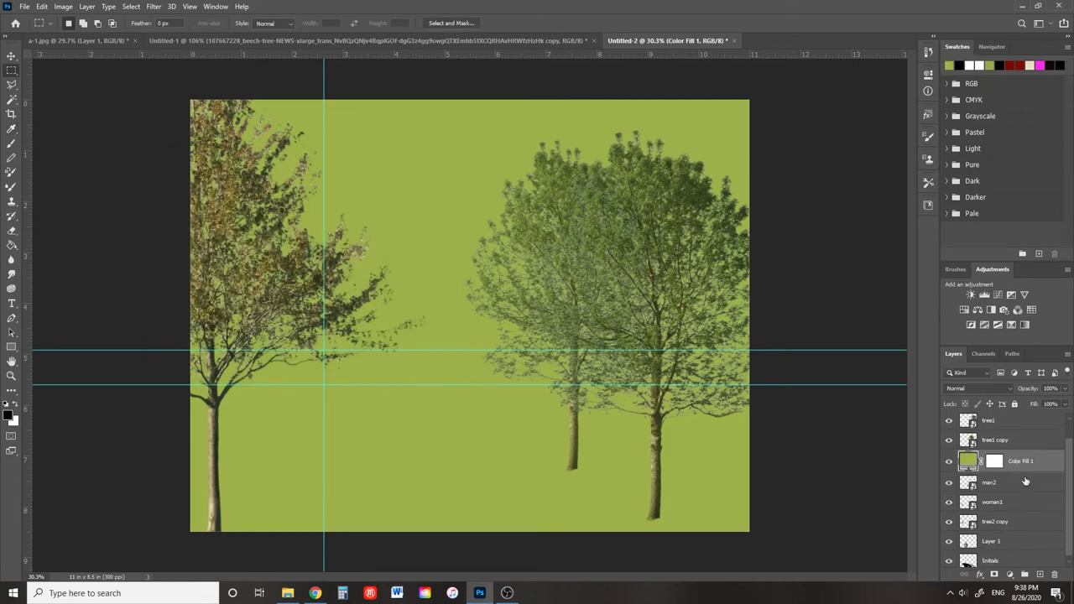
scroll(981, 480, down, 1)
drag(1023, 462, 1013, 555)
With the Move tool, pick Layer 1, the walking woman and girl, from the canvas
key(v)
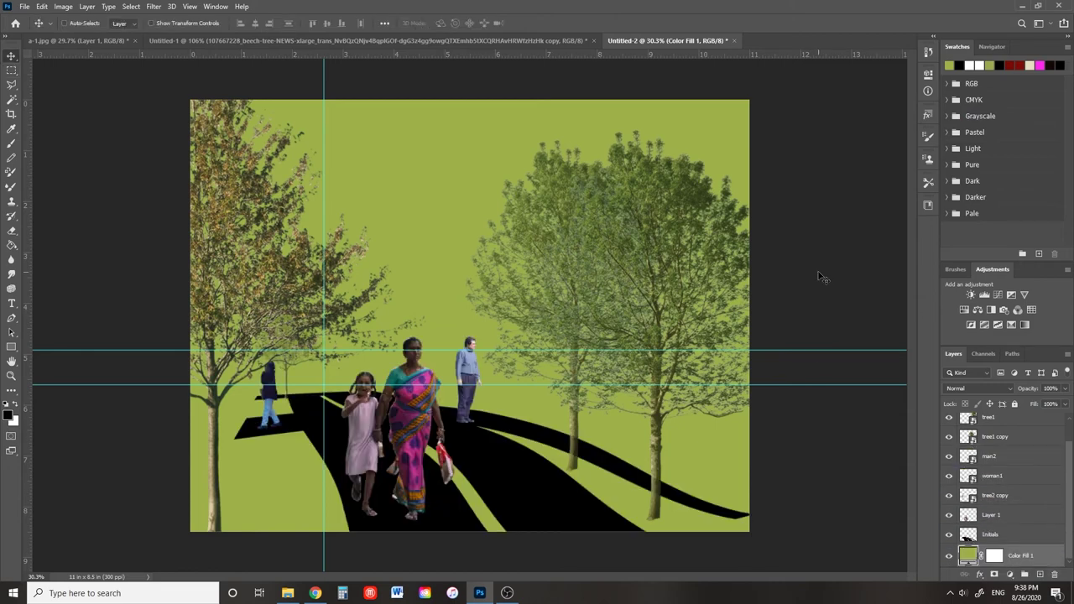
right_click(285, 369)
click(293, 382)
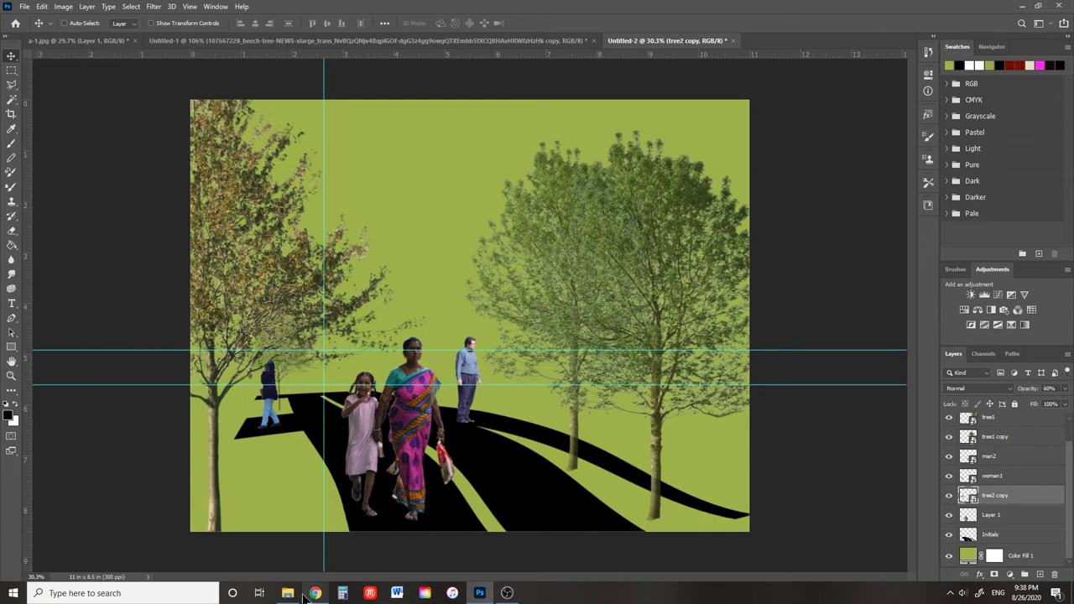
right_click(418, 401)
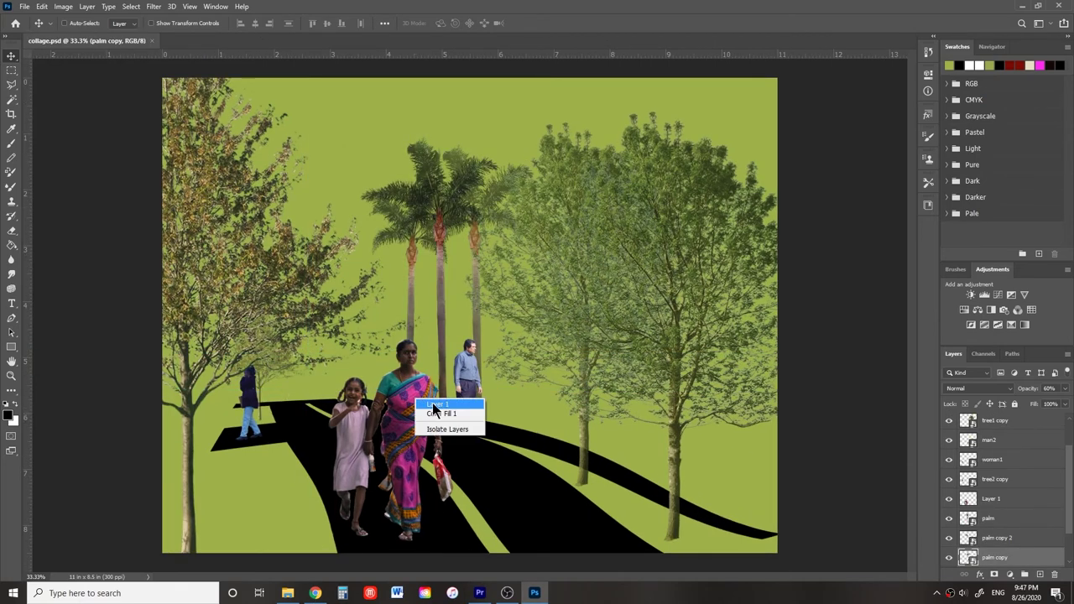
click(433, 405)
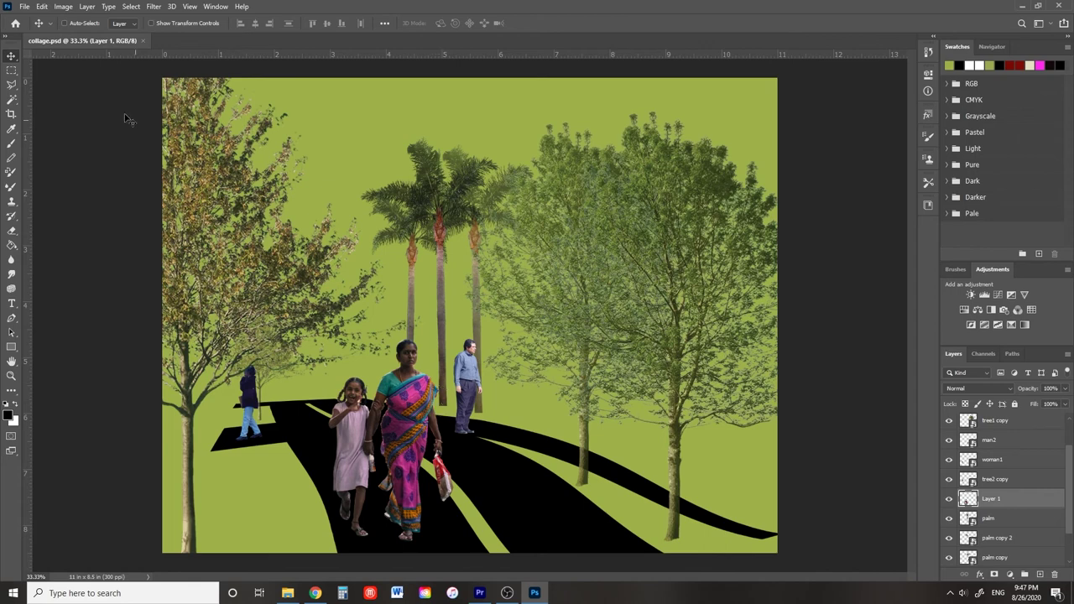
click(63, 7)
Apply a Black & White adjustment to the woman-and-girl layer
mouse_move(106, 35)
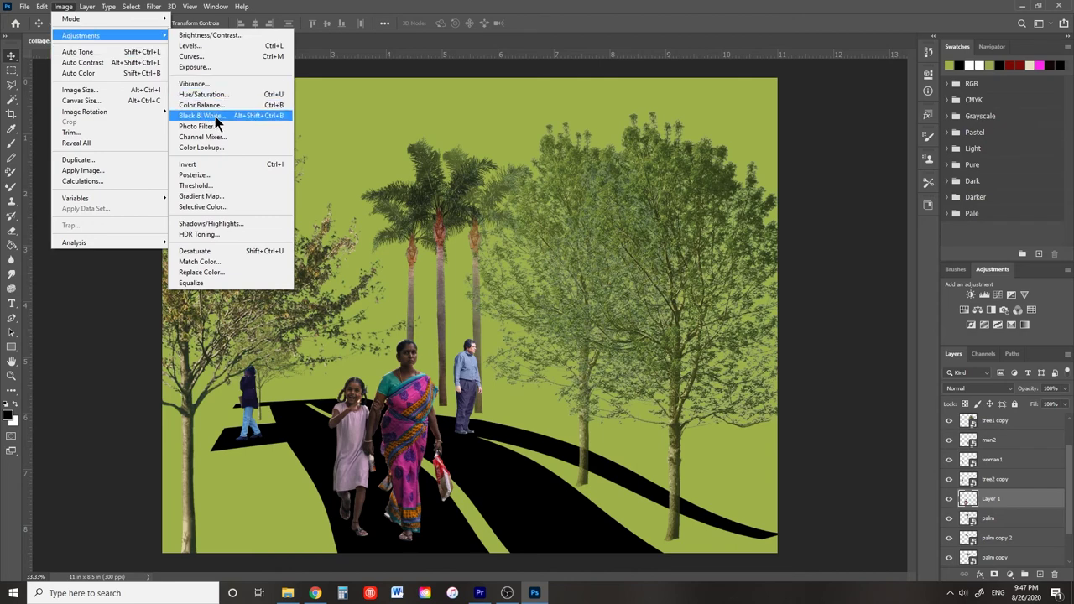
key(ctrl+alt+shift+b)
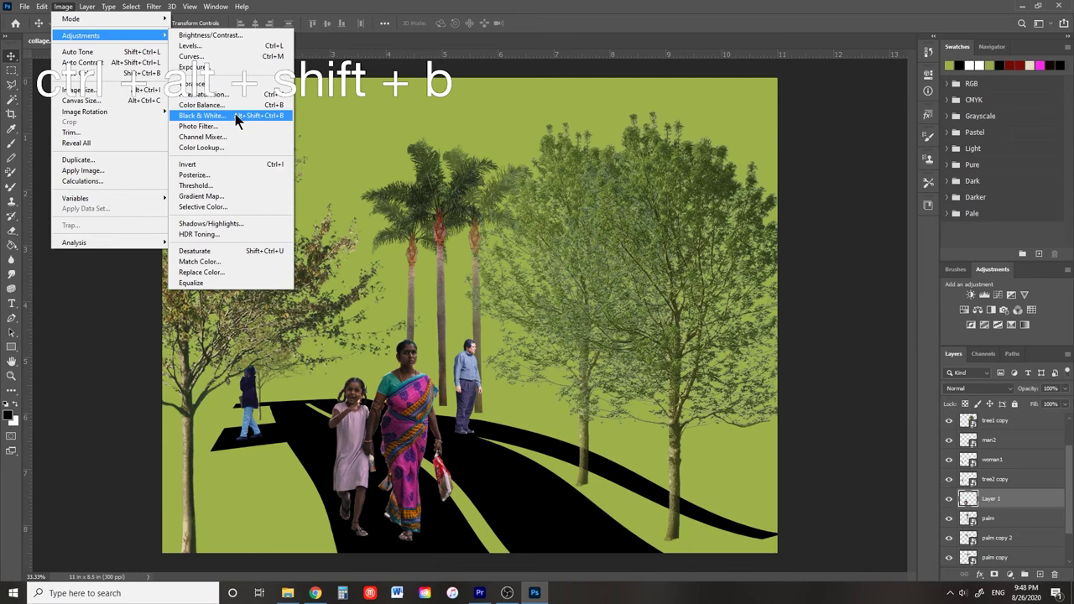
click(259, 116)
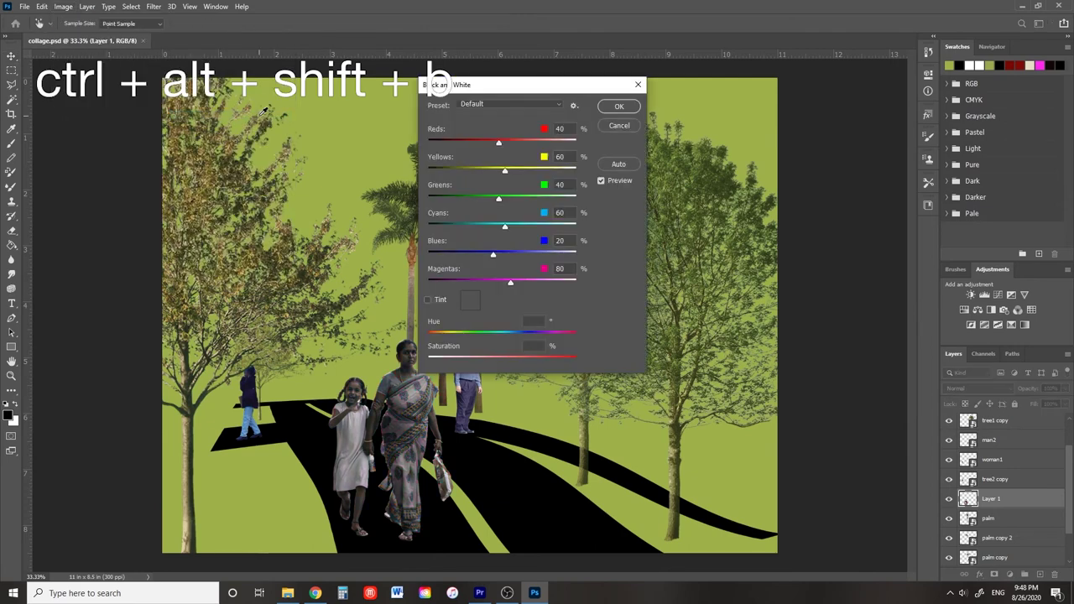
click(619, 106)
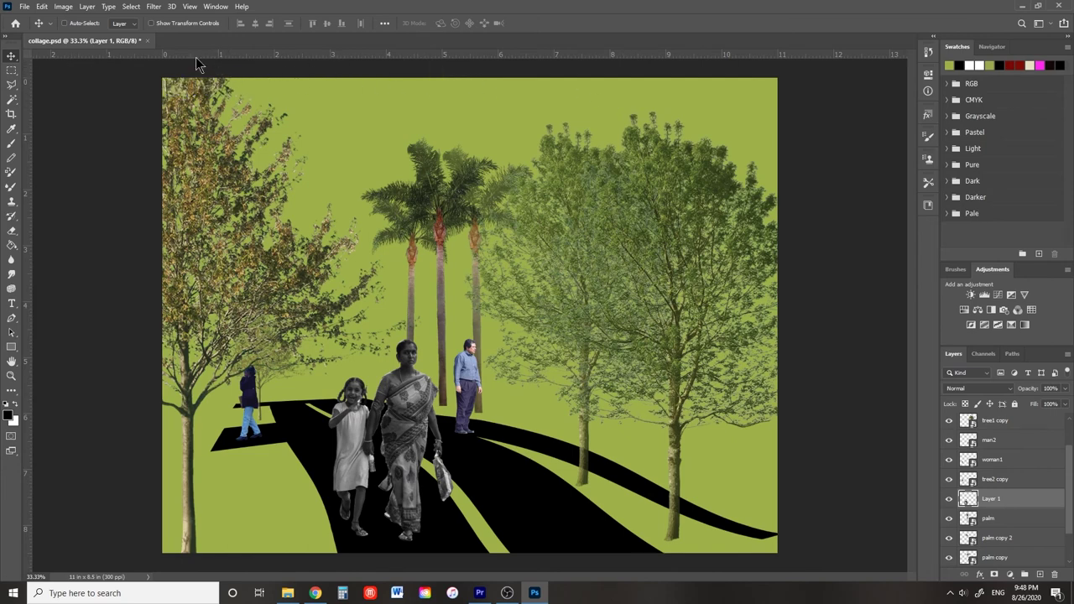
Apply a monochrome Channel Mixer with Constant +200 to turn the figures white
click(63, 6)
mouse_move(118, 37)
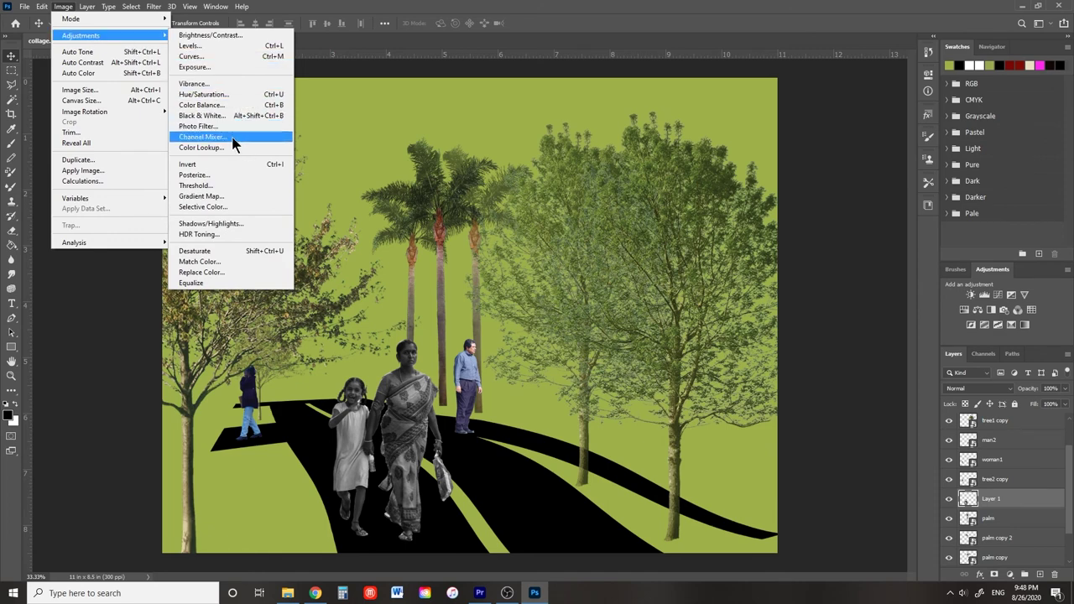
click(232, 137)
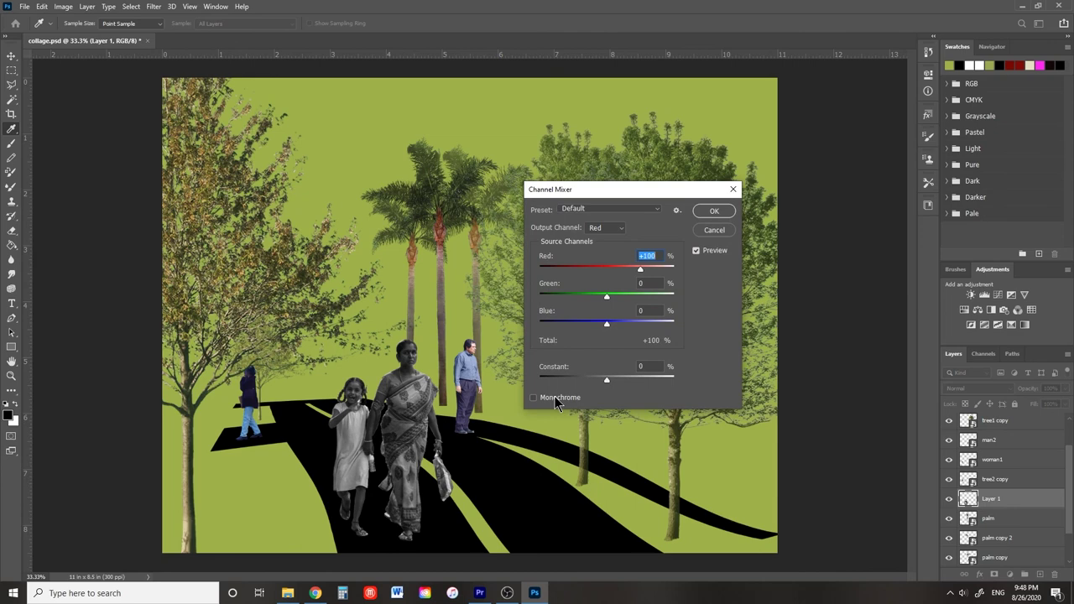
click(534, 397)
drag(607, 384, 535, 388)
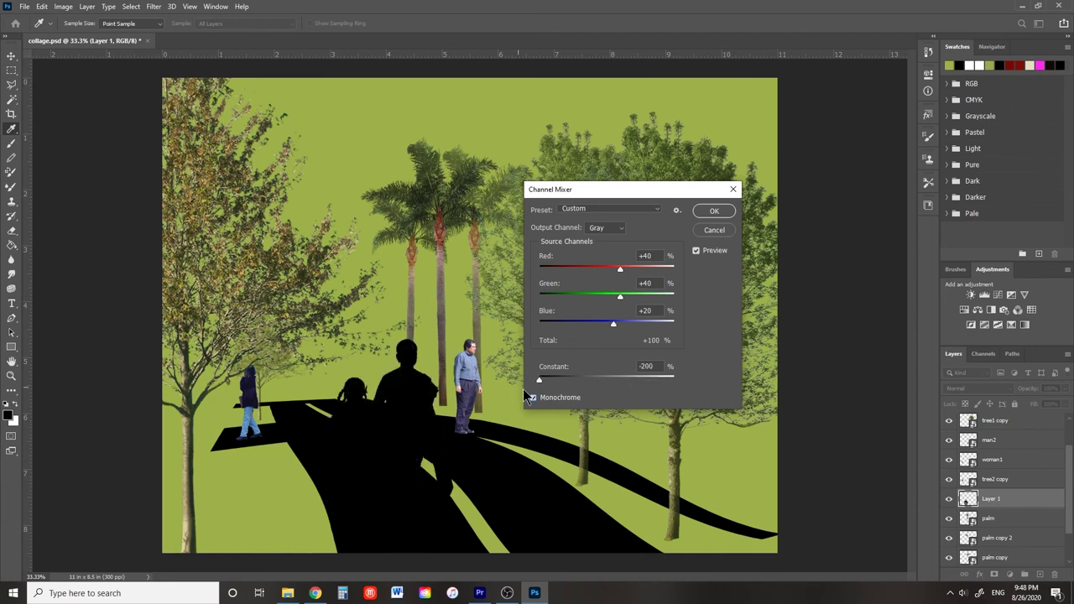
drag(538, 387, 689, 386)
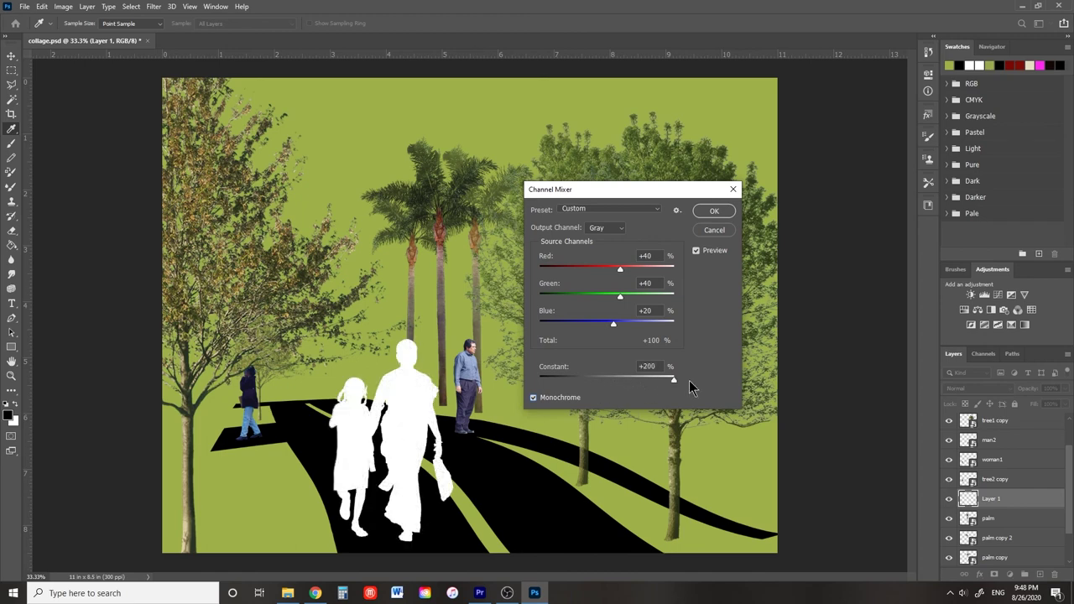
key(shift+Tab)
click(713, 211)
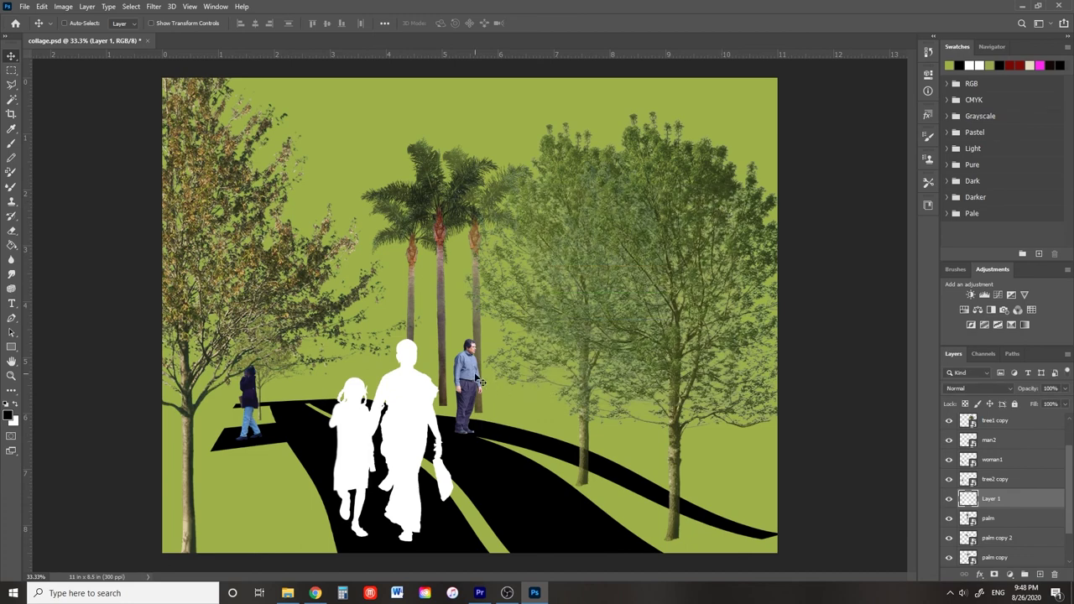
Set Layer 1's opacity to 80%, then select man2 and apply Black & White to it
text(80)
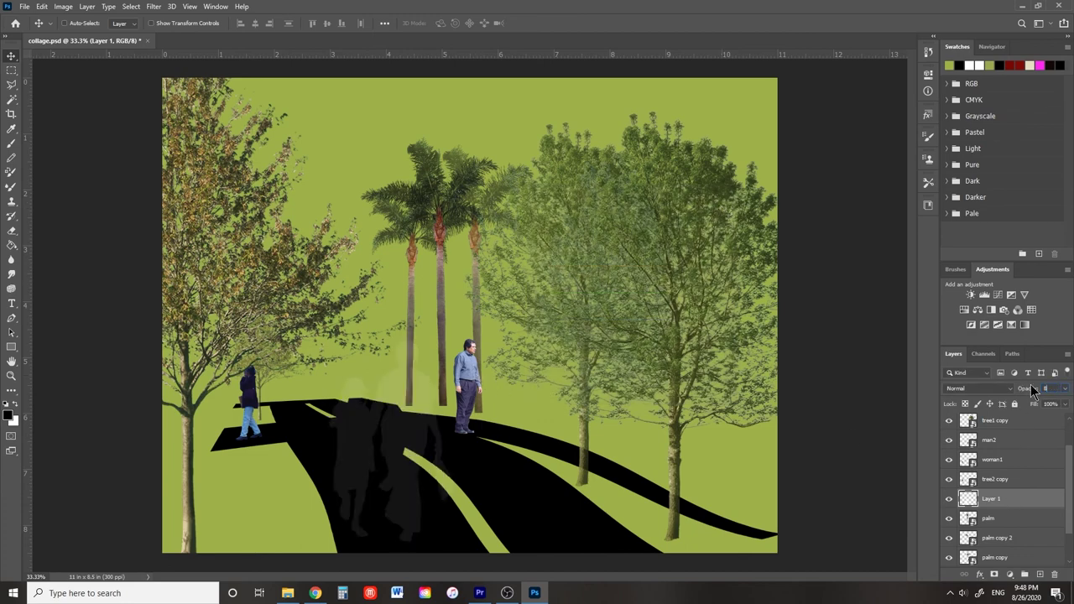
right_click(468, 373)
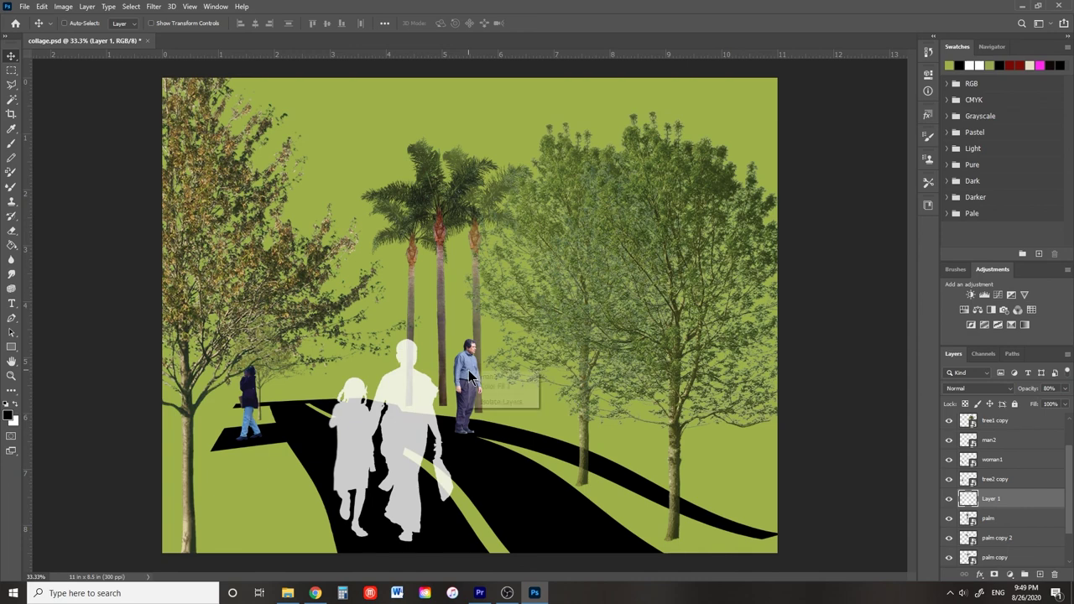
click(486, 379)
key(alt+shift+ctrl+b)
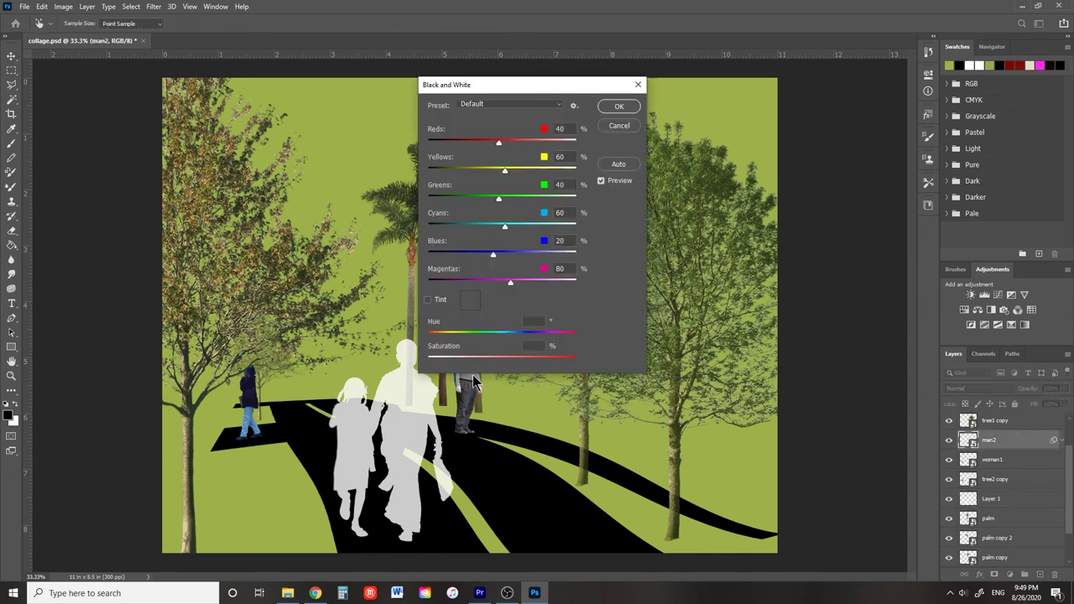
key(Return)
Whiten man2 with a monochrome Channel Mixer at Constant +200 and set its opacity to 80%
click(63, 6)
mouse_move(137, 37)
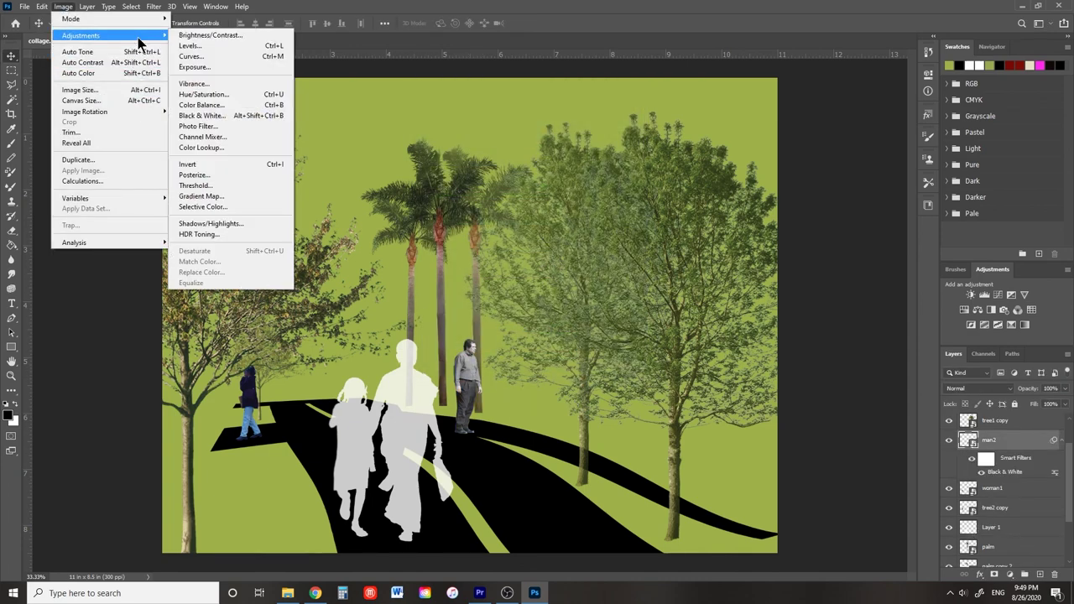
click(226, 136)
click(432, 316)
drag(505, 298, 585, 298)
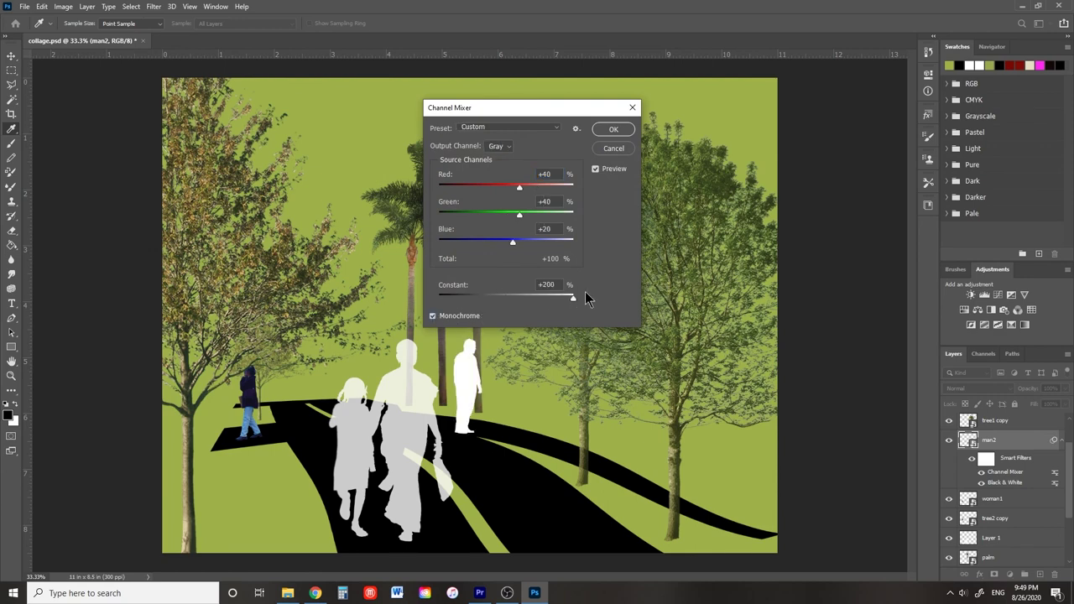
click(614, 132)
click(1048, 389)
text(80)
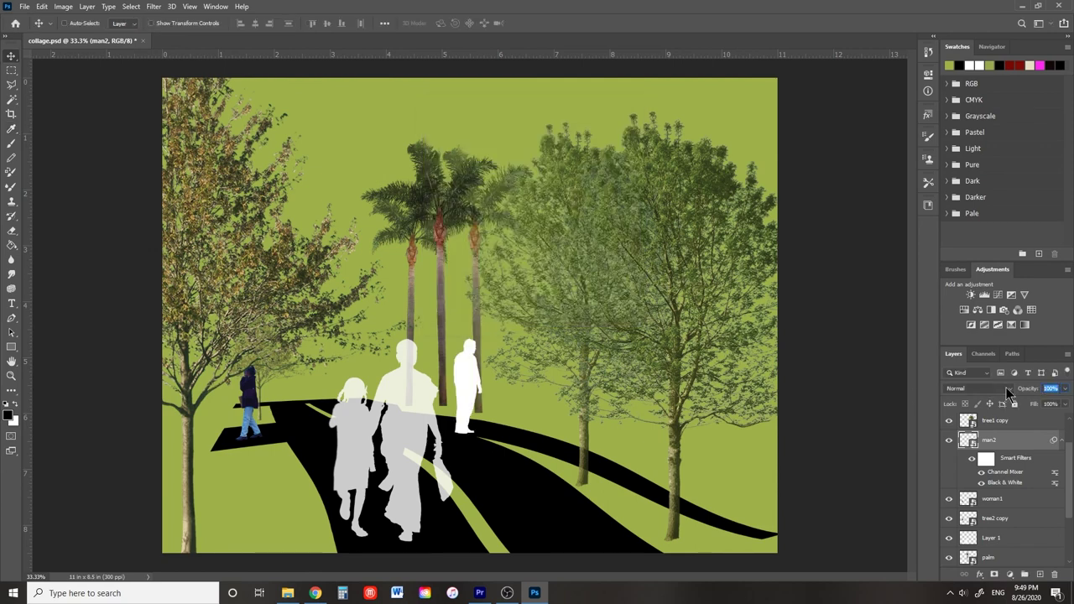
key(Return)
Select the far-left walker woman1 and apply Black & White to her
right_click(262, 409)
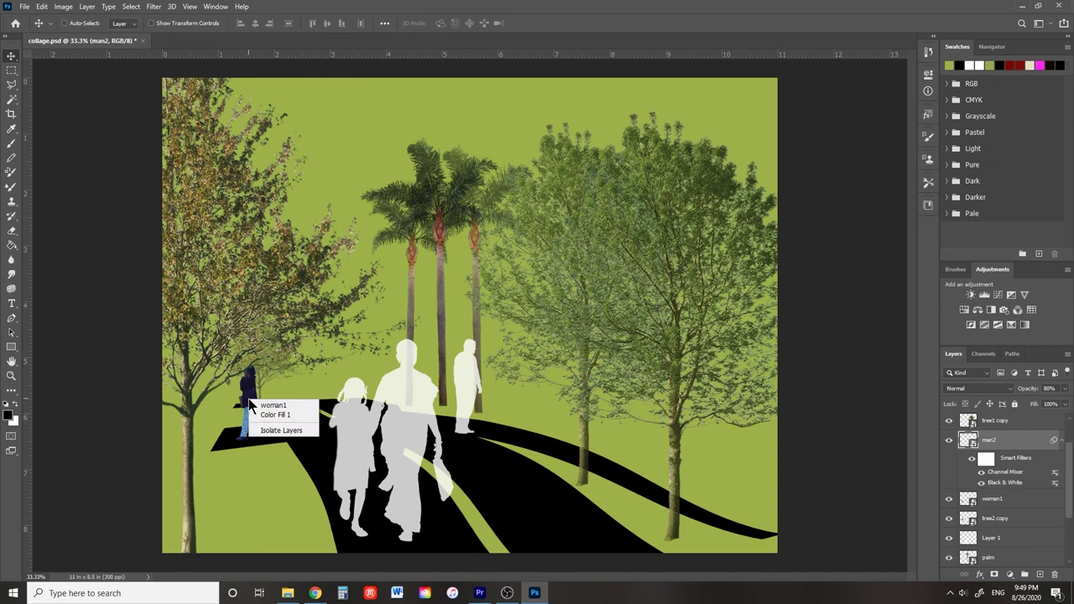
click(264, 410)
key(ctrl+alt+shift+b)
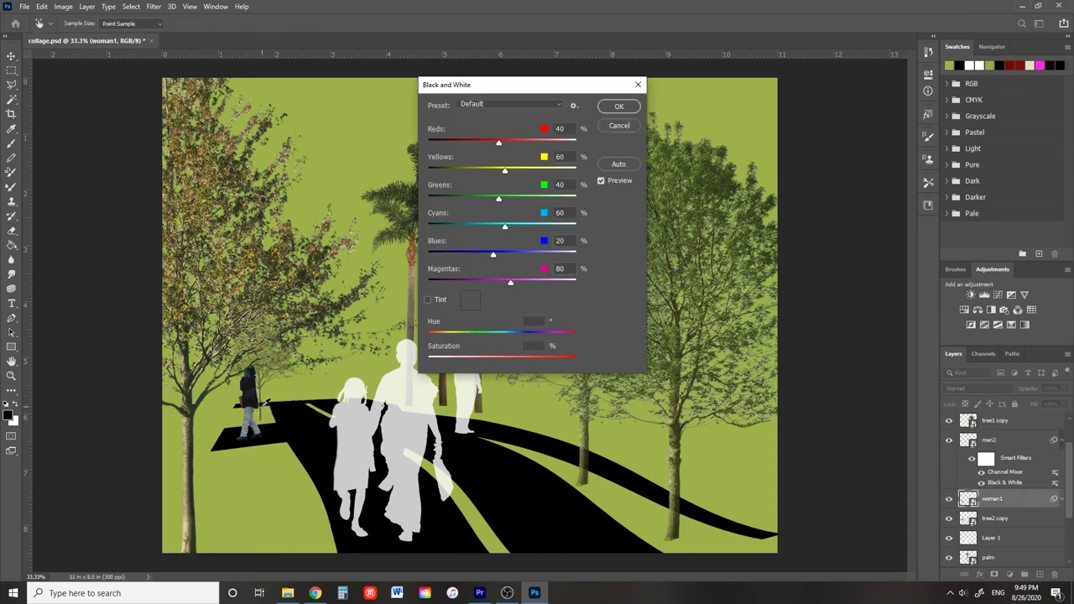
key(Return)
Whiten woman1 with a monochrome Channel Mixer at Constant +200
click(67, 7)
mouse_move(81, 35)
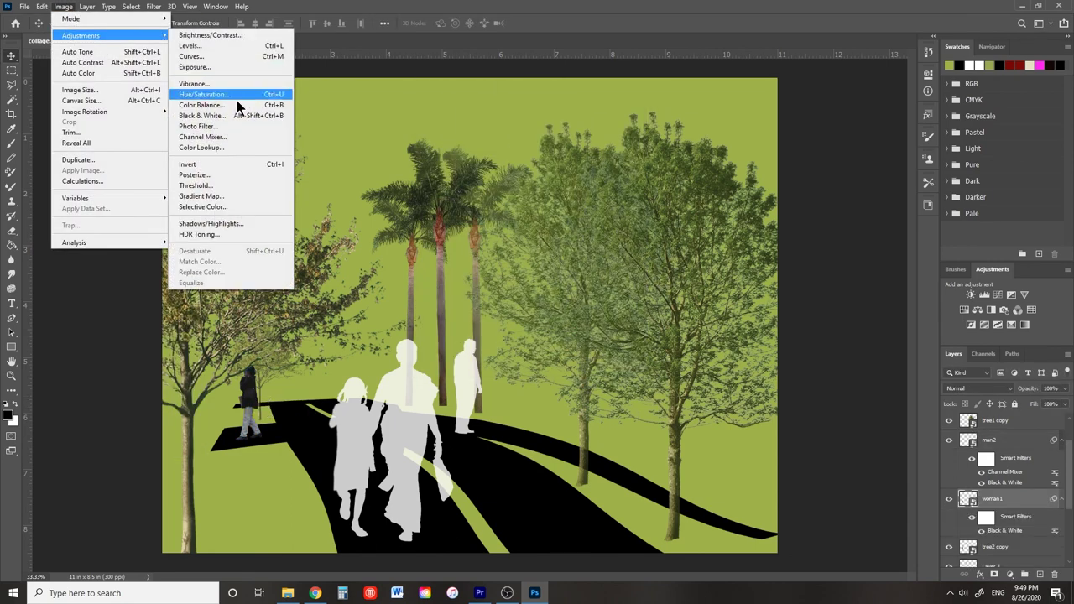
click(218, 137)
click(433, 316)
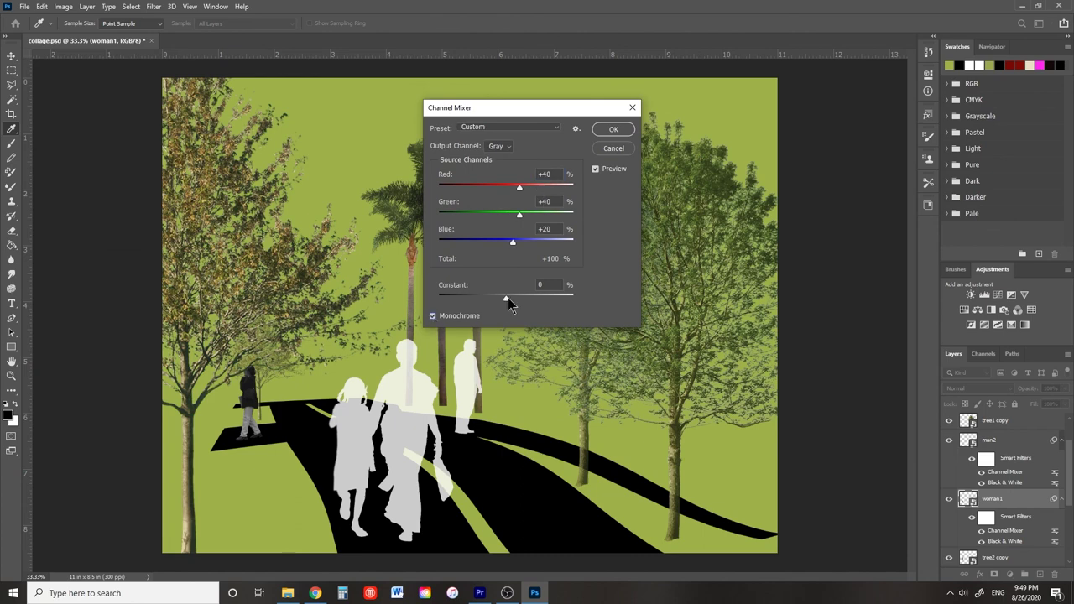
drag(508, 298, 591, 300)
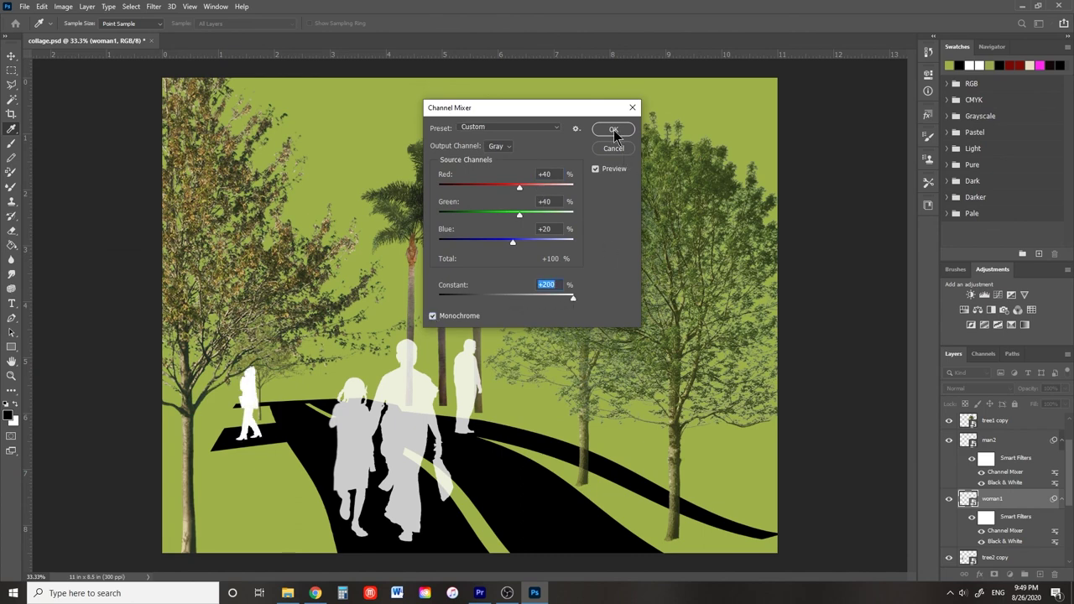
click(614, 130)
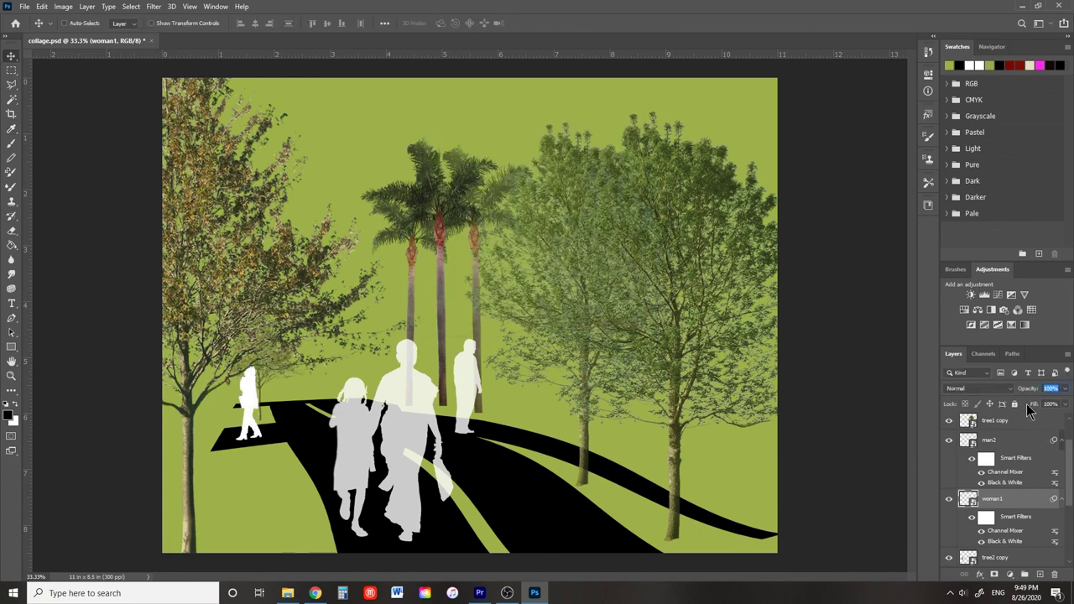